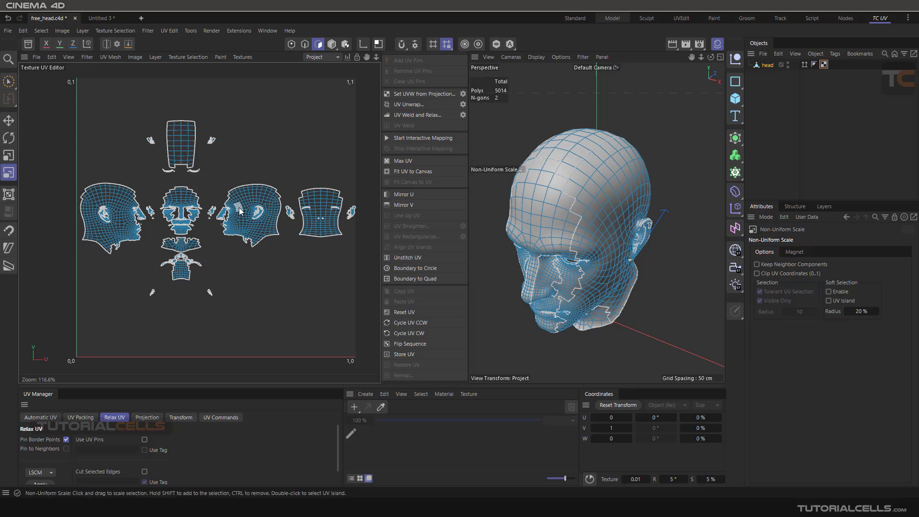
{"action": "scroll", "coordinate": [240, 208], "scroll_direction": "up", "scroll_amount": 2}
{"action": "scroll", "coordinate": [239, 208], "scroll_direction": "down", "scroll_amount": 2}
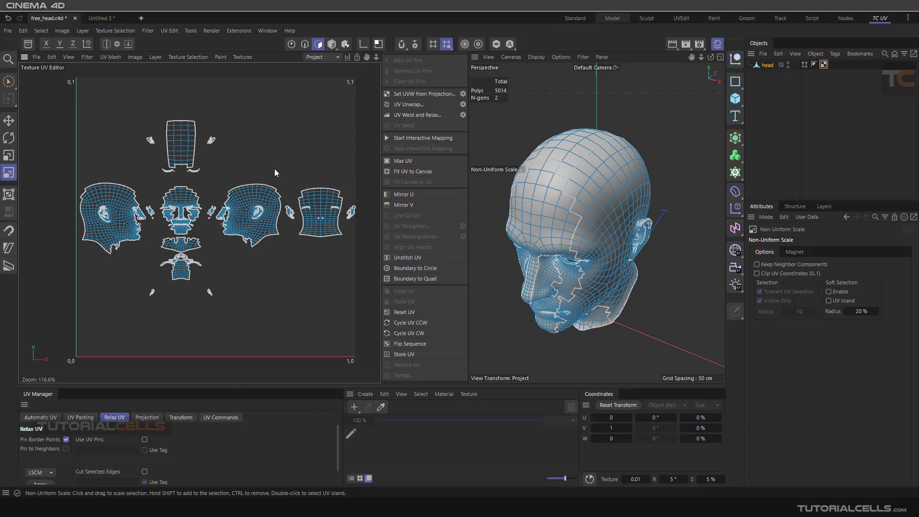
{"action": "scroll", "coordinate": [174, 146], "scroll_direction": "up", "scroll_amount": 2}
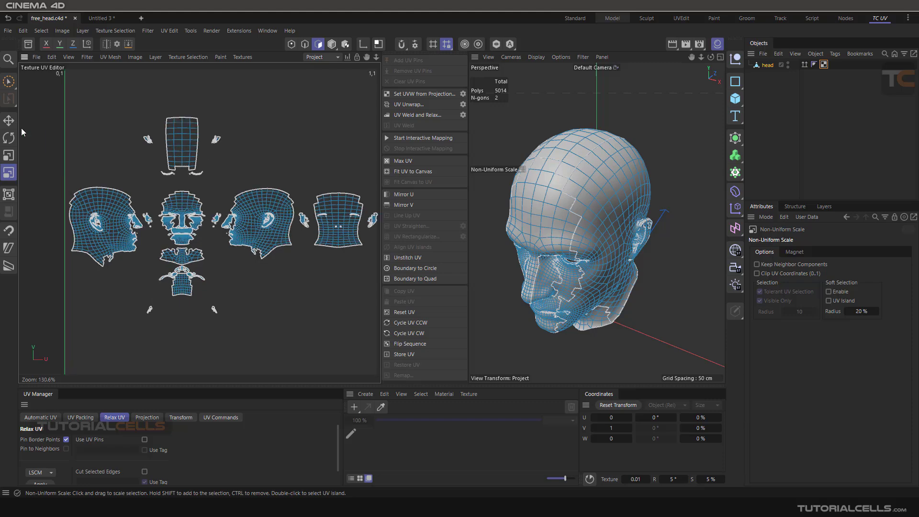
{"action": "left_click", "coordinate": [6, 123]}
{"action": "scroll", "coordinate": [188, 127], "scroll_direction": "up", "scroll_amount": 7}
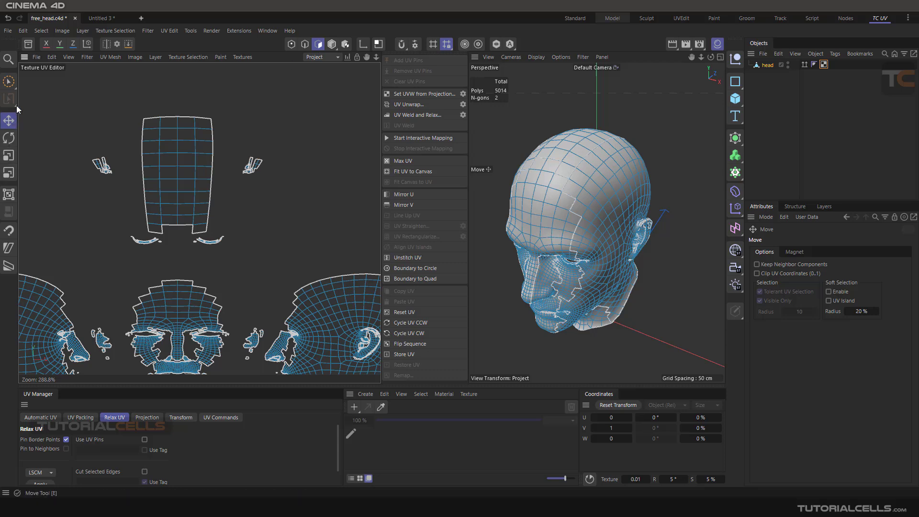
{"action": "left_click", "coordinate": [43, 30]}
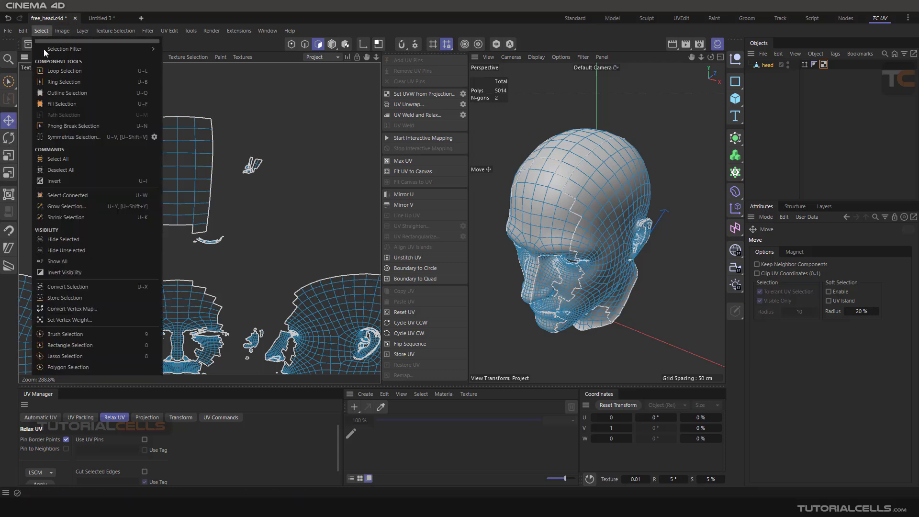
{"action": "left_click", "coordinate": [234, 232]}
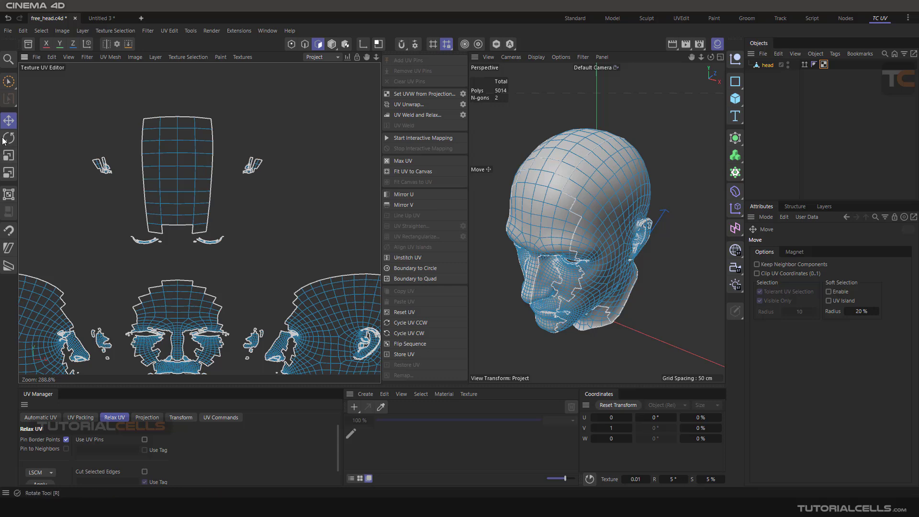
Brush-select the uppermost two rows of polygons on the rectangular crown island in the UV editor
{"action": "left_click", "coordinate": [12, 83]}
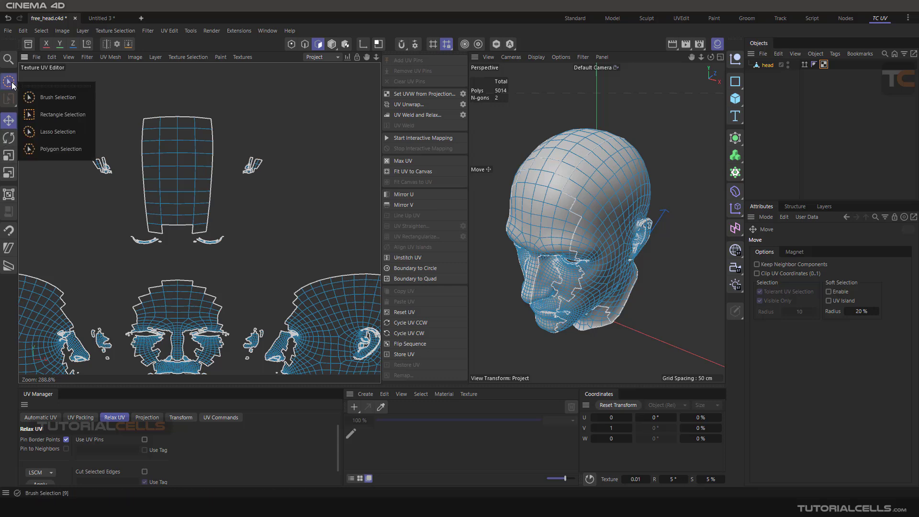
{"action": "left_click", "coordinate": [50, 99]}
{"action": "left_click_drag", "start_coordinate": [146, 129], "coordinate": [208, 128]}
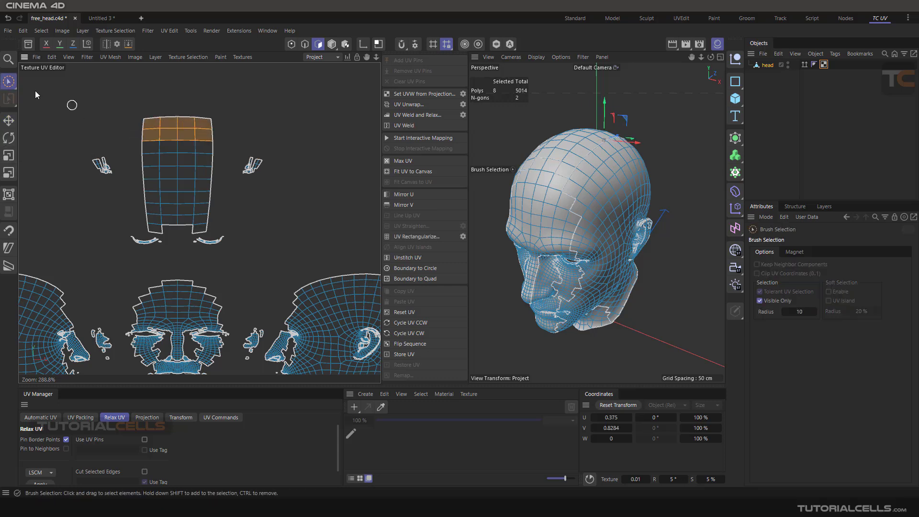
Use Rectangle Selection to select the uppermost three rows of polygons on the crown UV island
{"action": "left_click", "coordinate": [8, 82]}
{"action": "left_click", "coordinate": [50, 109]}
{"action": "left_click_drag", "start_coordinate": [113, 89], "coordinate": [232, 151]}
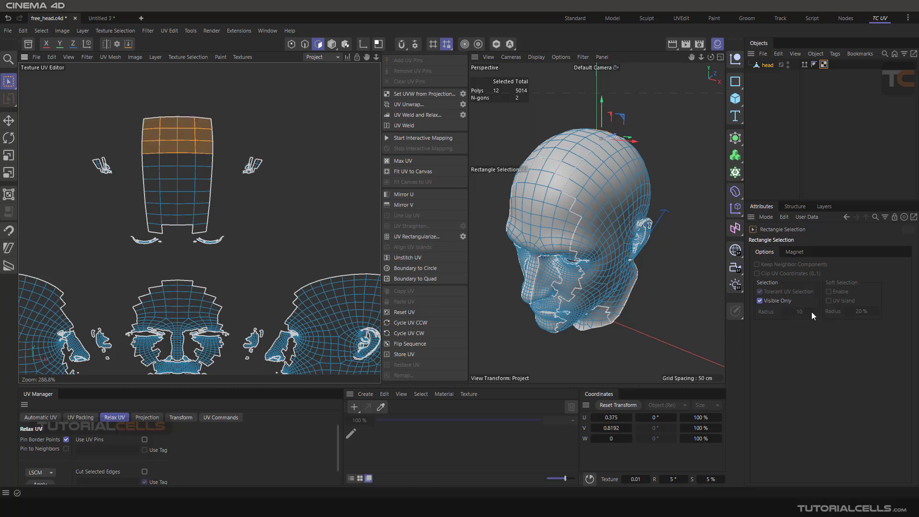
Use Lasso Selection to select all polygons of the crown UV island
{"action": "left_click", "coordinate": [14, 80]}
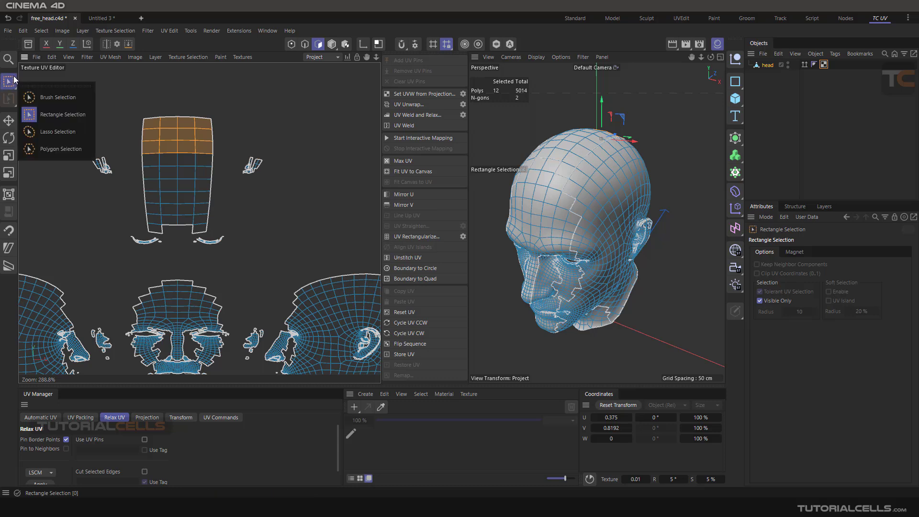
{"action": "left_click", "coordinate": [47, 134]}
{"action": "mouse_move", "coordinate": [98, 160]}
{"action": "left_mouse_down"}
{"action": "mouse_move", "coordinate": [266, 114]}
{"action": "mouse_move", "coordinate": [128, 198]}
{"action": "left_mouse_up"}
{"action": "mouse_move", "coordinate": [149, 254]}
{"action": "left_mouse_down"}
{"action": "mouse_move", "coordinate": [206, 234]}
{"action": "mouse_move", "coordinate": [229, 139]}
{"action": "mouse_move", "coordinate": [153, 103]}
{"action": "mouse_move", "coordinate": [127, 201]}
{"action": "mouse_move", "coordinate": [157, 235]}
{"action": "left_mouse_up"}
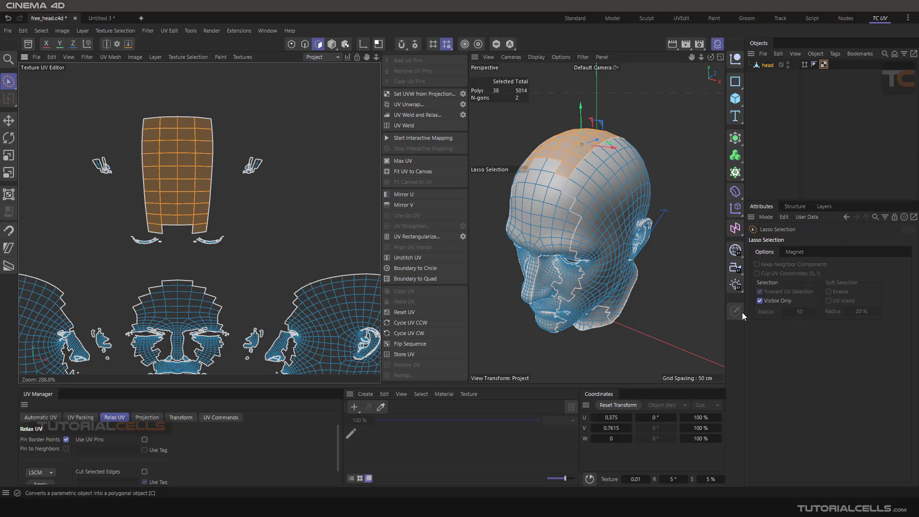
Use Polygon Selection to outline and select the upper part of the crown UV island
{"action": "left_click", "coordinate": [11, 89]}
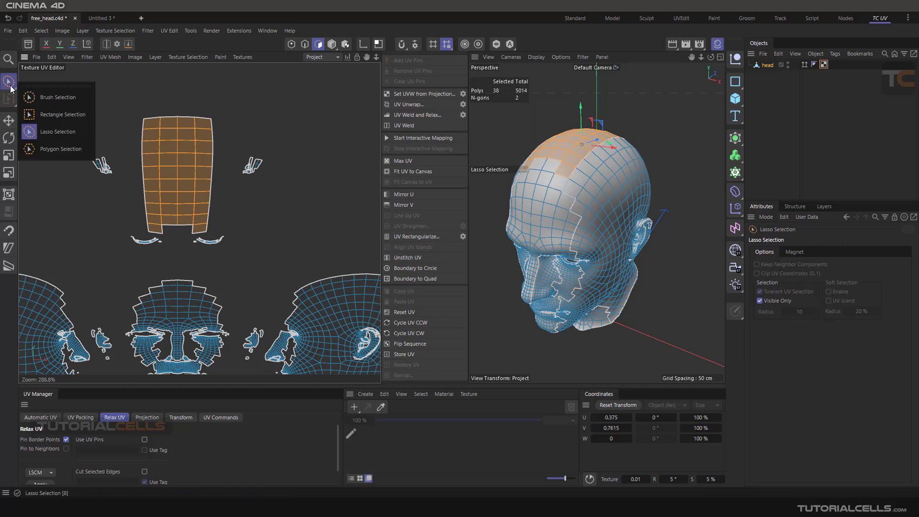
{"action": "left_click", "coordinate": [65, 149]}
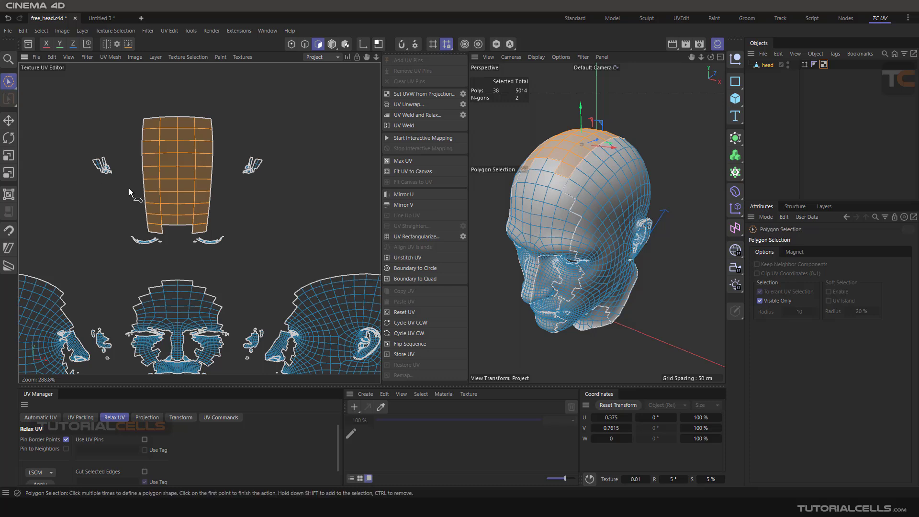
{"action": "left_click", "coordinate": [127, 189]}
{"action": "left_click", "coordinate": [272, 136]}
{"action": "left_click", "coordinate": [230, 94]}
{"action": "left_click", "coordinate": [157, 84]}
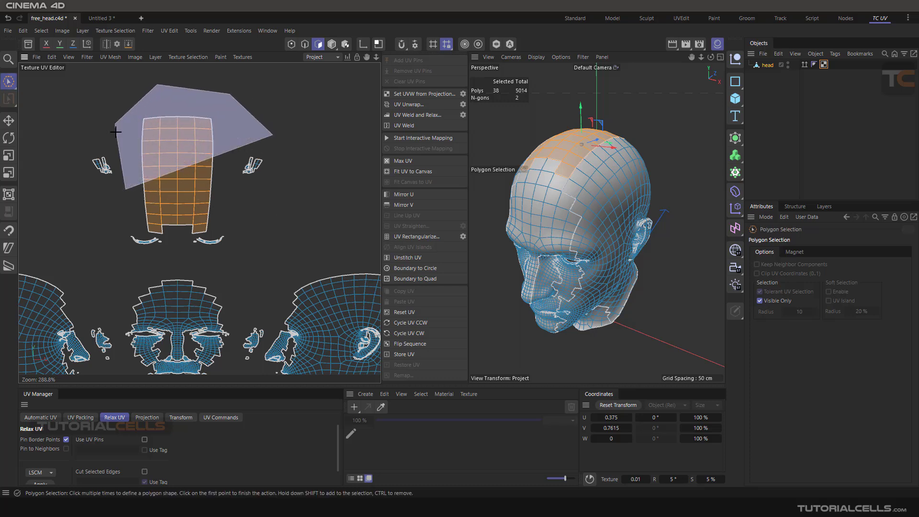
{"action": "left_click", "coordinate": [115, 123]}
{"action": "left_click", "coordinate": [149, 192]}
{"action": "left_click", "coordinate": [127, 188]}
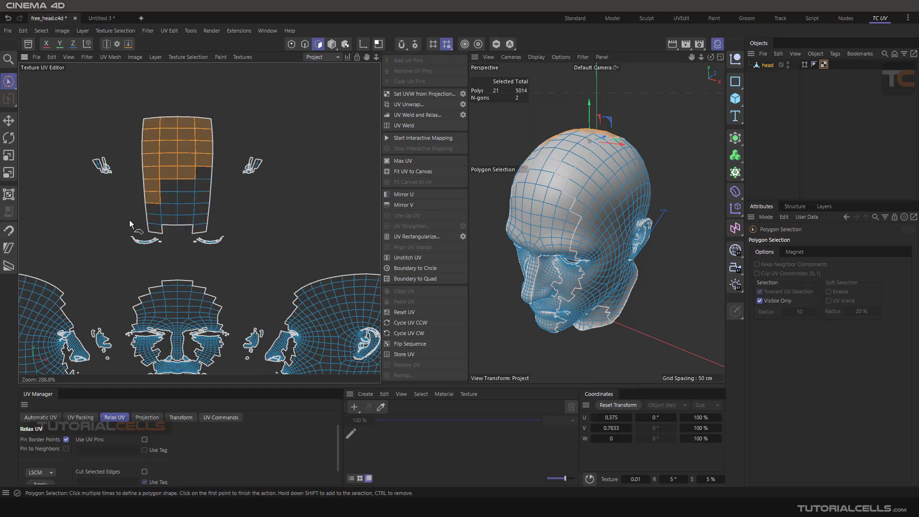
Select the crown island's upper-right corner polygon and move it away from the island with the Move tool
{"action": "left_click", "coordinate": [10, 120]}
{"action": "left_click", "coordinate": [201, 127]}
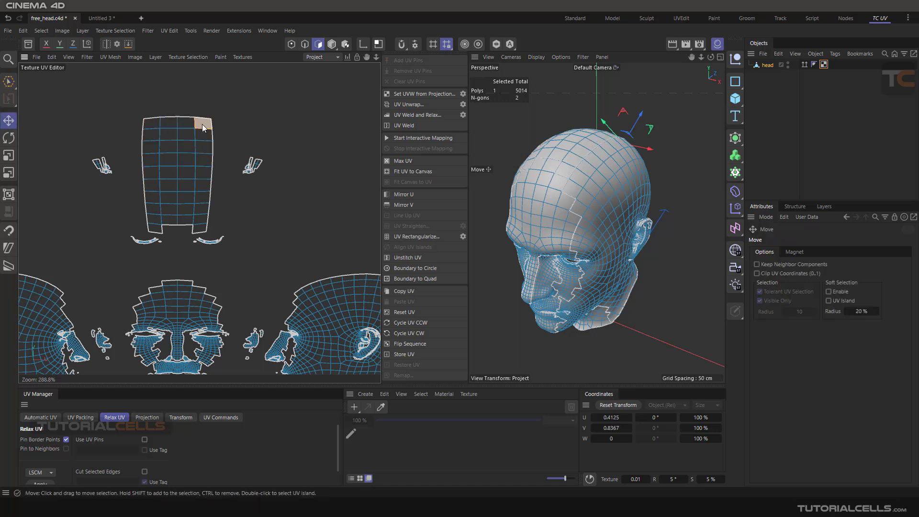
{"action": "scroll", "coordinate": [202, 125], "scroll_direction": "up", "scroll_amount": 3}
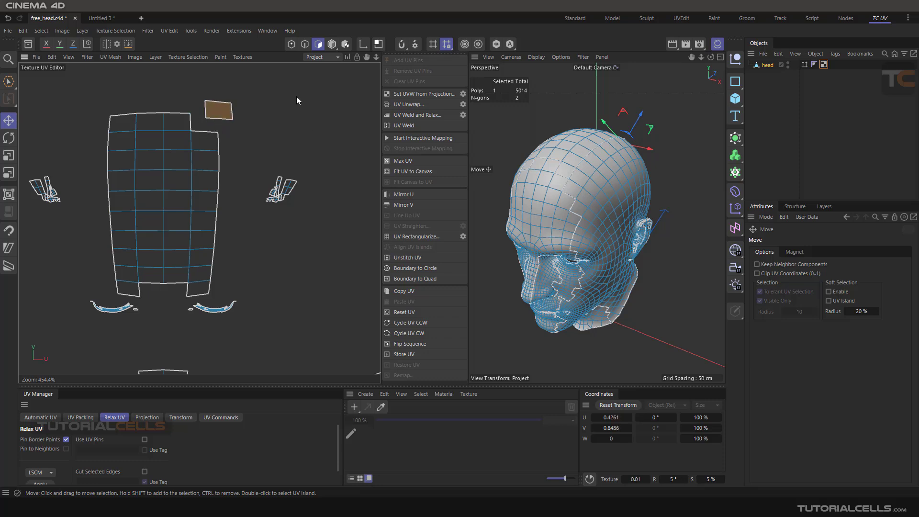
Enable snapping and try to move the detached UV polygon back onto the crown island in polygon mode
{"action": "left_click", "coordinate": [292, 44]}
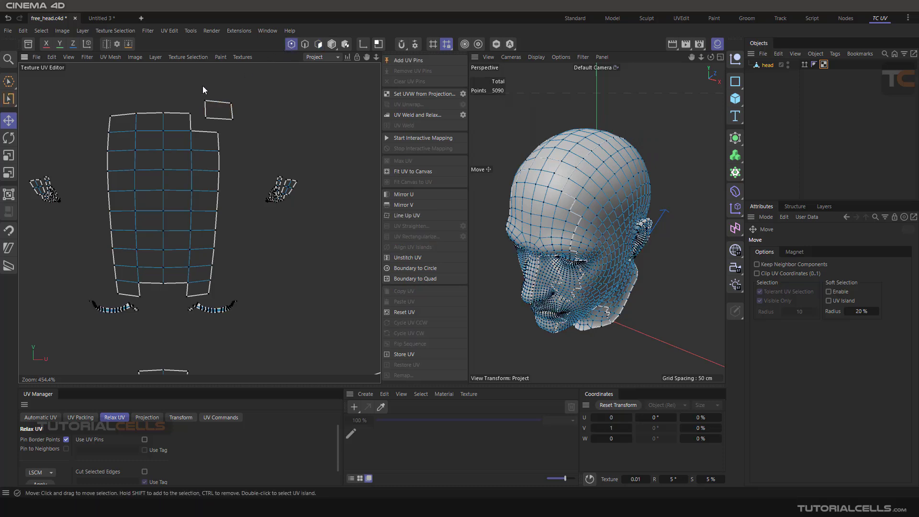
{"action": "left_click", "coordinate": [318, 44]}
{"action": "left_click", "coordinate": [401, 44]}
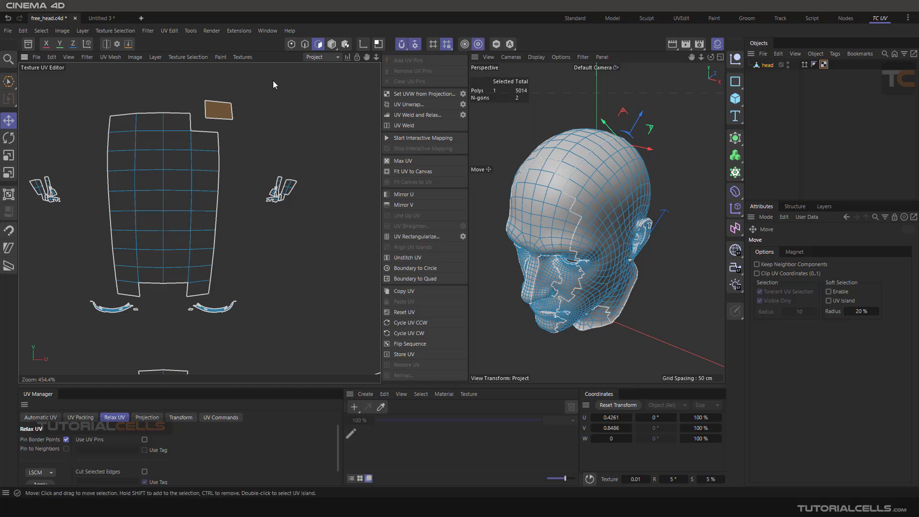
{"action": "left_click_drag", "start_coordinate": [225, 113], "coordinate": [213, 124]}
{"action": "key", "text": "ctrl+z"}
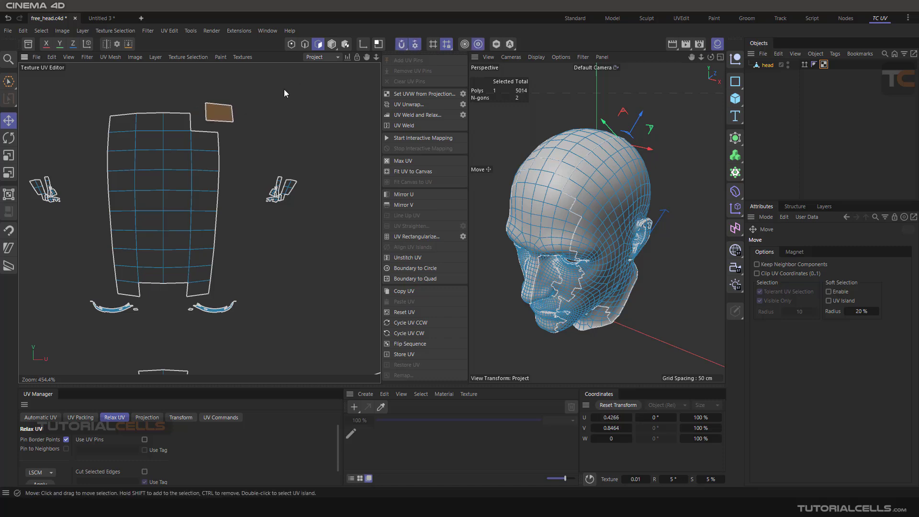
Select the detached UV polygon's four points in point mode with Rectangle Selection and activate the Move tool
{"action": "left_click", "coordinate": [291, 44]}
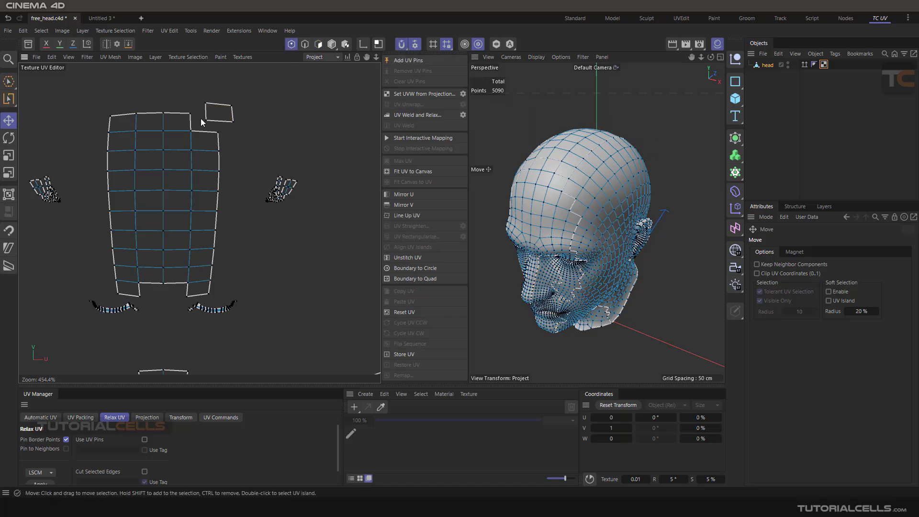
{"action": "left_click", "coordinate": [7, 86]}
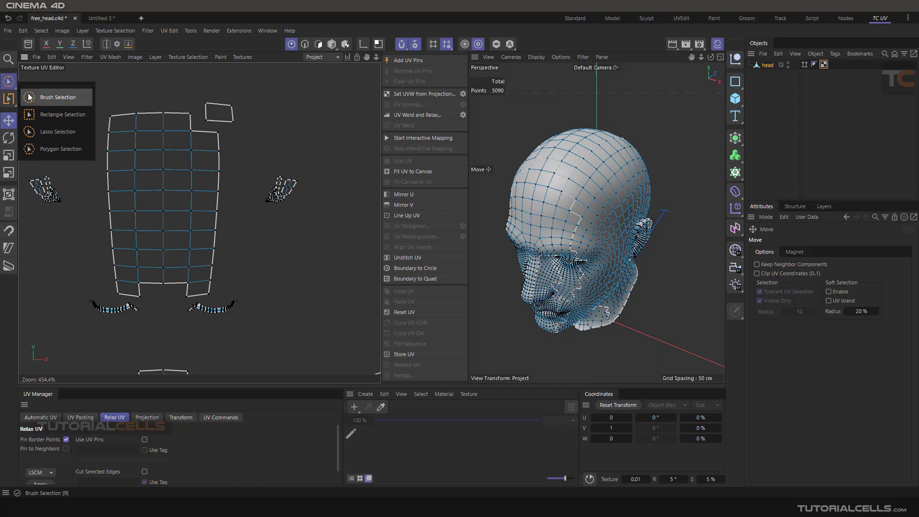
{"action": "left_click", "coordinate": [38, 93]}
{"action": "left_click_drag", "start_coordinate": [199, 92], "coordinate": [245, 130]}
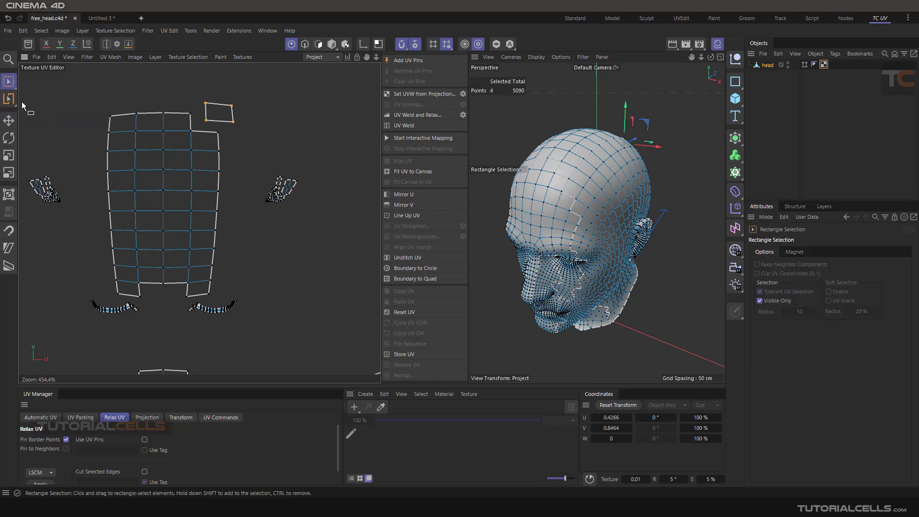
{"action": "key", "text": "e"}
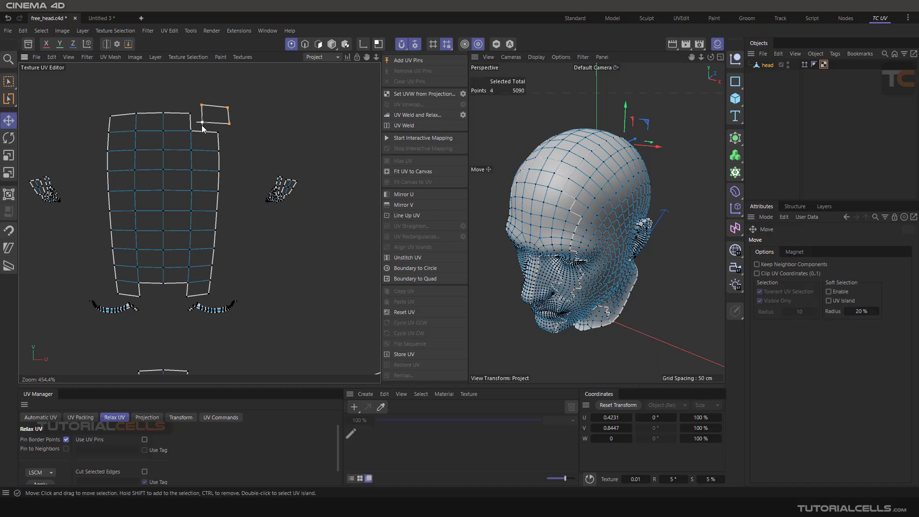
Try snapping the detached polygon's four points into the crown island's corner gap, and undo the move
{"action": "left_click_drag", "start_coordinate": [207, 123], "coordinate": [191, 134]}
{"action": "left_click", "coordinate": [263, 130]}
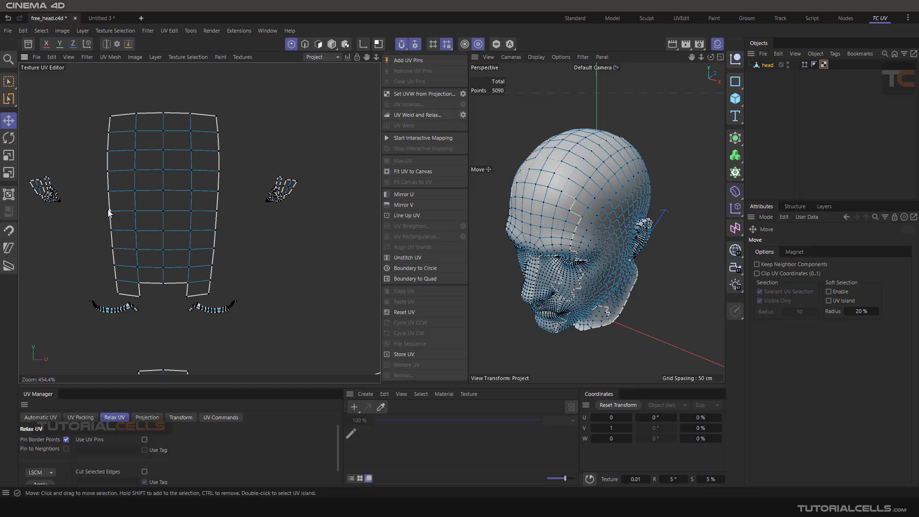
{"action": "scroll", "coordinate": [126, 179], "scroll_direction": "up", "scroll_amount": 2}
{"action": "middle_click_drag", "start_coordinate": [134, 184], "coordinate": [149, 197]}
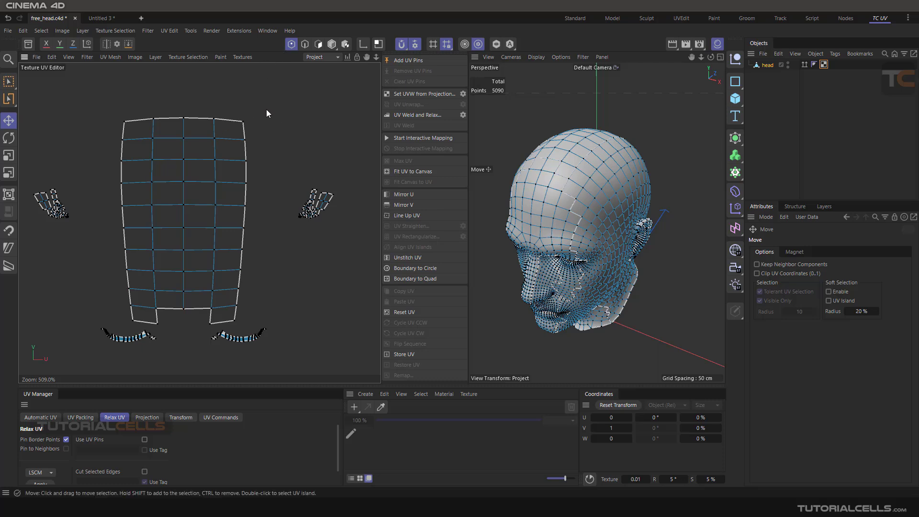
{"action": "key", "text": "ctrl+z"}
{"action": "key", "text": "ctrl+z"}
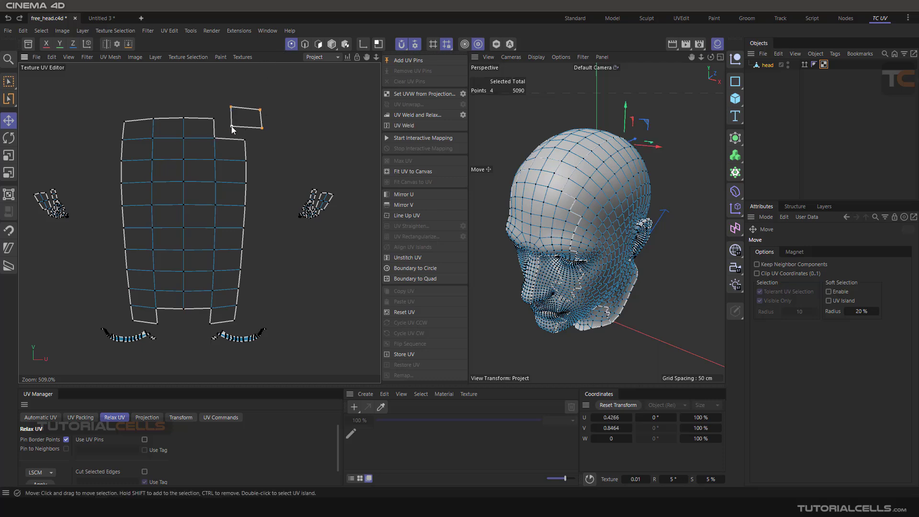
Snap the detached UV polygon's four points back into the crown island's corner gap and clear the selection
{"action": "left_click_drag", "start_coordinate": [232, 129], "coordinate": [215, 139]}
{"action": "left_click", "coordinate": [263, 130]}
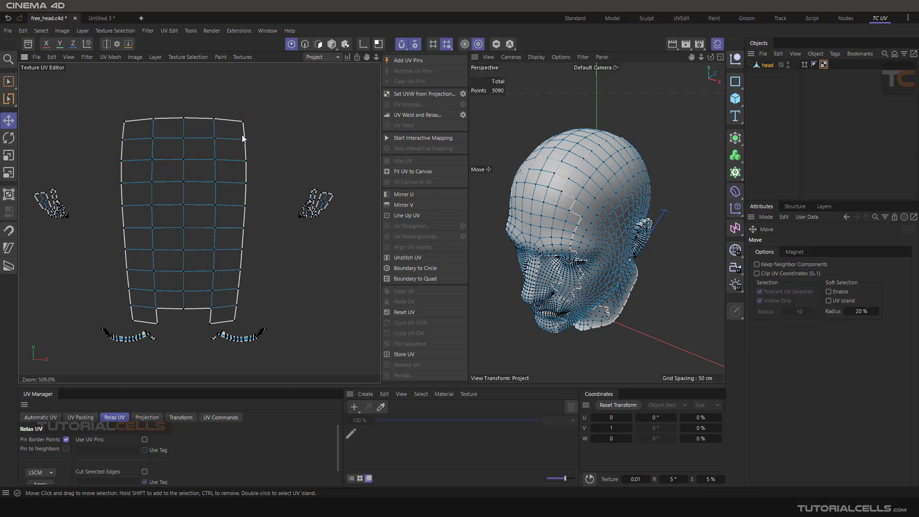
Select the whole crown UV island in polygon mode and move it upward to about U 0.38, V 0.83
{"action": "scroll", "coordinate": [225, 167], "scroll_direction": "down", "scroll_amount": 8}
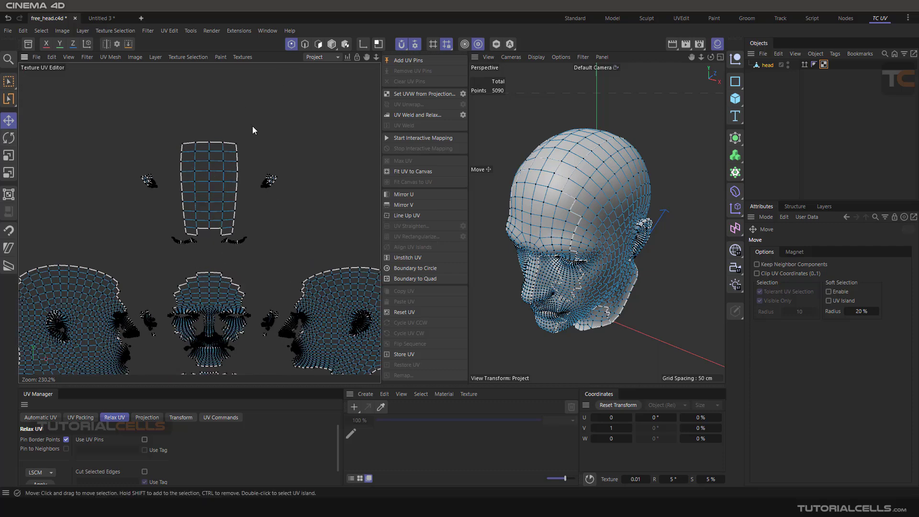
{"action": "left_click", "coordinate": [318, 44]}
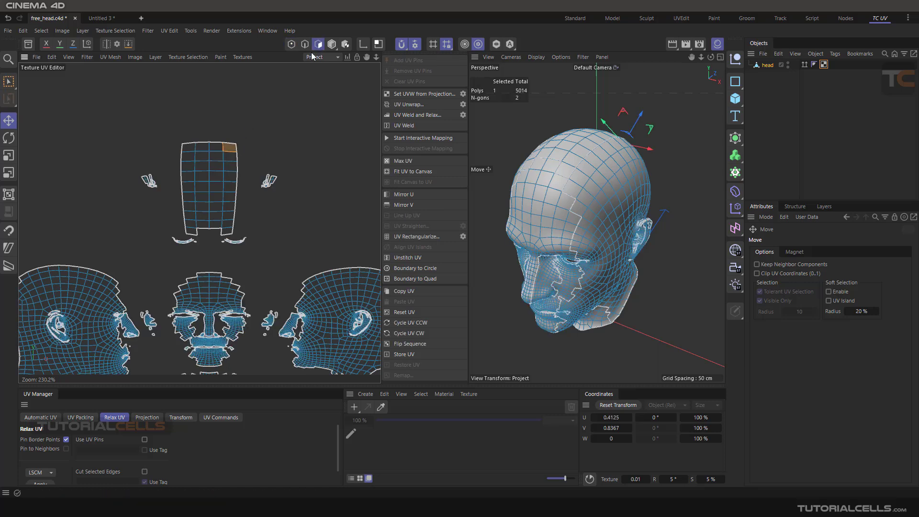
{"action": "double_click", "coordinate": [205, 169]}
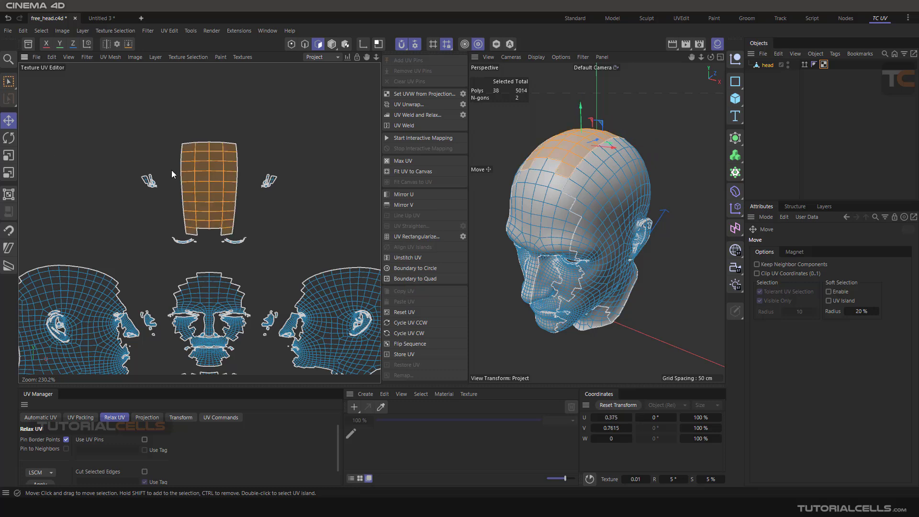
{"action": "left_click_drag", "start_coordinate": [204, 176], "coordinate": [208, 140]}
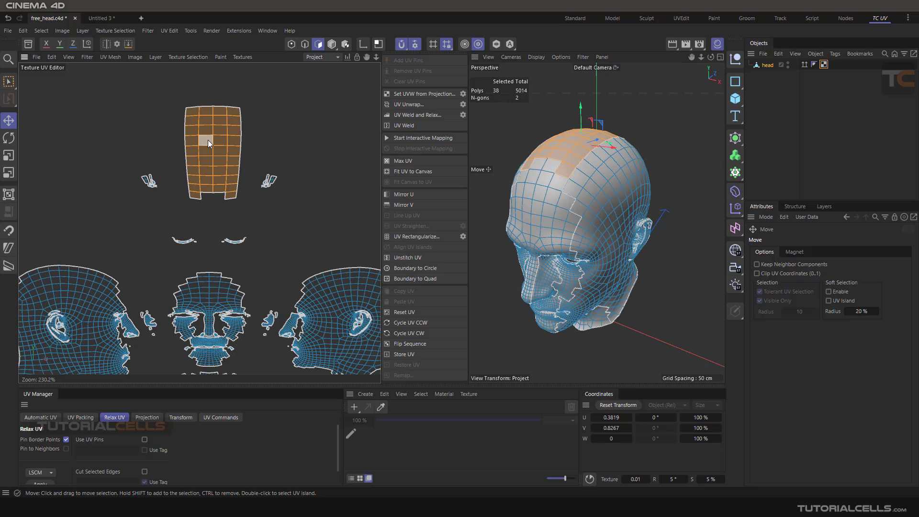
Display the lettered UV grid texture on the head and inspect the crown from above in the perspective view
{"action": "left_click", "coordinate": [250, 57]}
{"action": "left_click", "coordinate": [263, 84]}
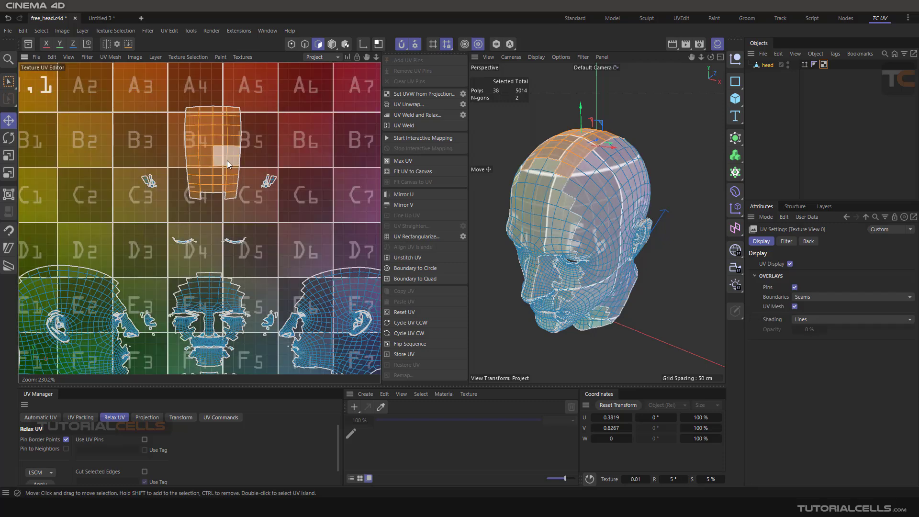
{"action": "left_click_drag", "start_coordinate": [558, 225], "coordinate": [573, 168], "text": "alt"}
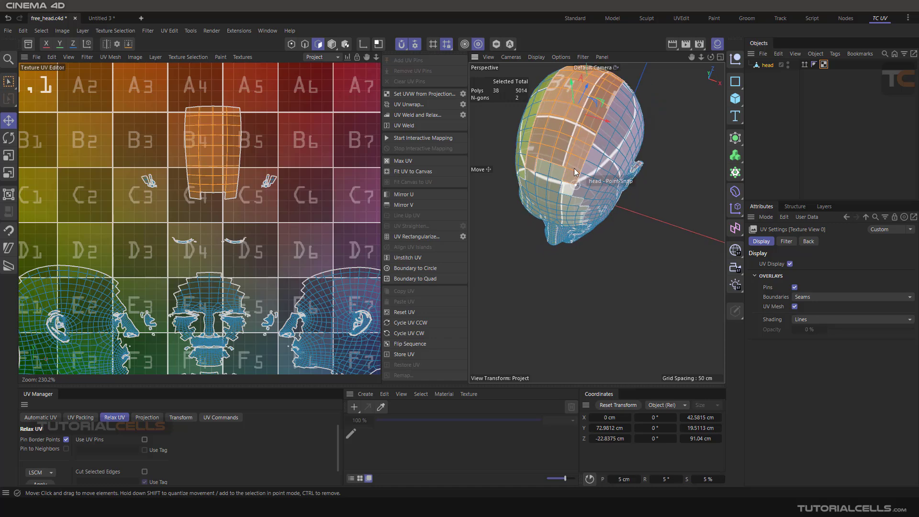
{"action": "middle_click_drag", "start_coordinate": [577, 113], "coordinate": [576, 219], "text": "alt"}
{"action": "scroll", "coordinate": [575, 217], "scroll_direction": "up", "scroll_amount": 3}
{"action": "scroll", "coordinate": [568, 201], "scroll_direction": "down", "scroll_amount": 2}
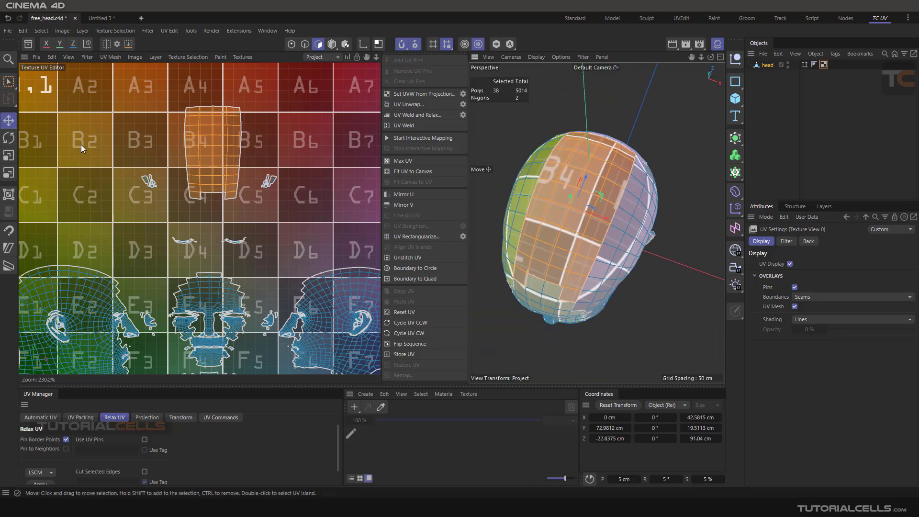
Move the crown UV island onto the B4 cell of the grid texture, at about U 0.37, V 0.83
{"action": "left_click_drag", "start_coordinate": [189, 137], "coordinate": [223, 153]}
{"action": "scroll", "coordinate": [248, 168], "scroll_direction": "down", "scroll_amount": 3}
{"action": "scroll", "coordinate": [211, 154], "scroll_direction": "up", "scroll_amount": 2}
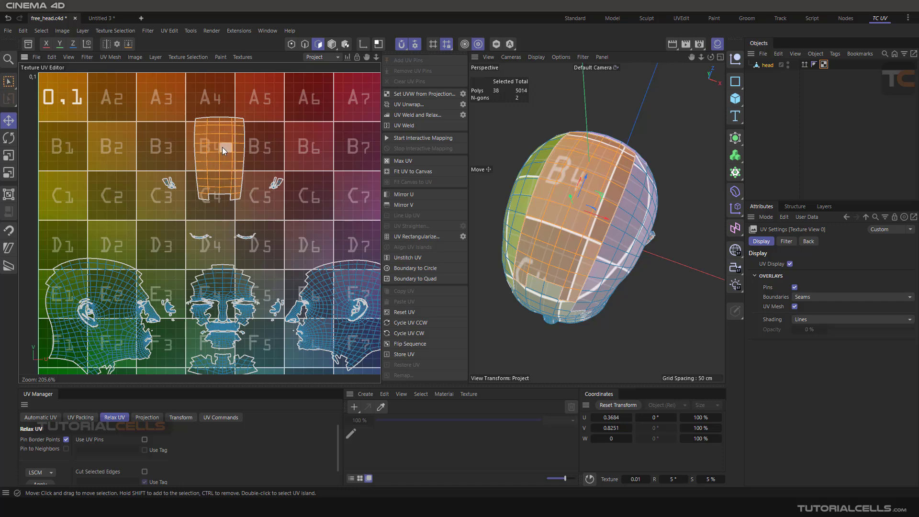
Move the crown UV island to about U 0.38, V 0.82 on the B4 cell and adjust its rotation with the Rotate tool
{"action": "mouse_move", "coordinate": [222, 148]}
{"action": "left_mouse_down"}
{"action": "mouse_move", "coordinate": [298, 133]}
{"action": "mouse_move", "coordinate": [329, 140]}
{"action": "mouse_move", "coordinate": [328, 125]}
{"action": "mouse_move", "coordinate": [351, 124]}
{"action": "mouse_move", "coordinate": [182, 112]}
{"action": "mouse_move", "coordinate": [115, 149]}
{"action": "mouse_move", "coordinate": [231, 163]}
{"action": "mouse_move", "coordinate": [220, 164]}
{"action": "mouse_move", "coordinate": [242, 151]}
{"action": "mouse_move", "coordinate": [228, 156]}
{"action": "left_mouse_up"}
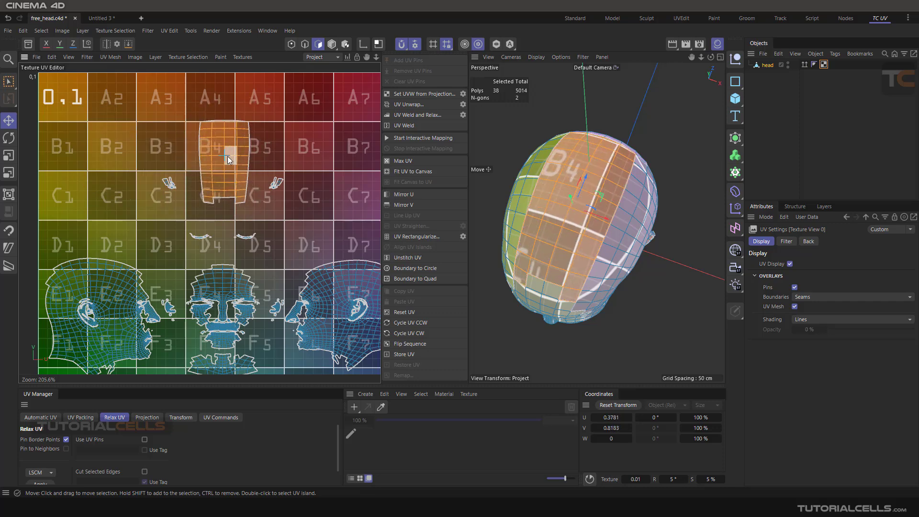
{"action": "key", "text": "r"}
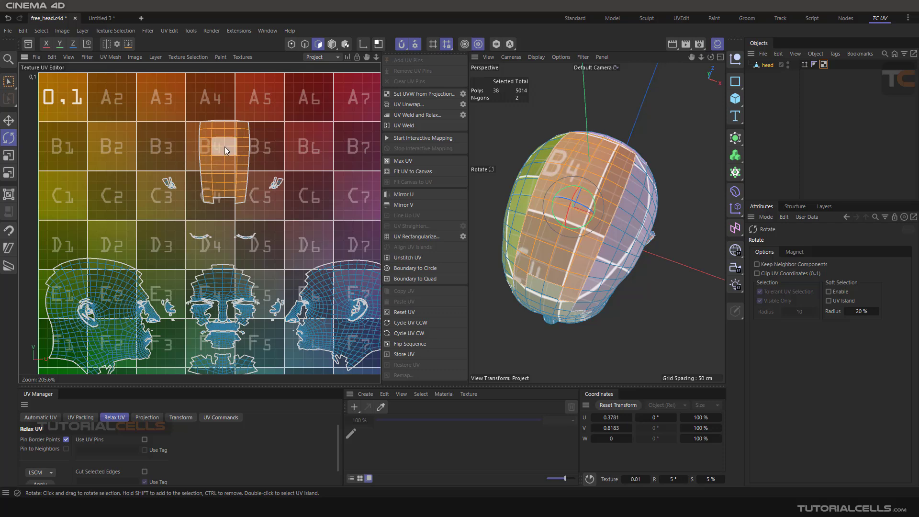
{"action": "left_click_drag", "start_coordinate": [225, 147], "coordinate": [224, 200]}
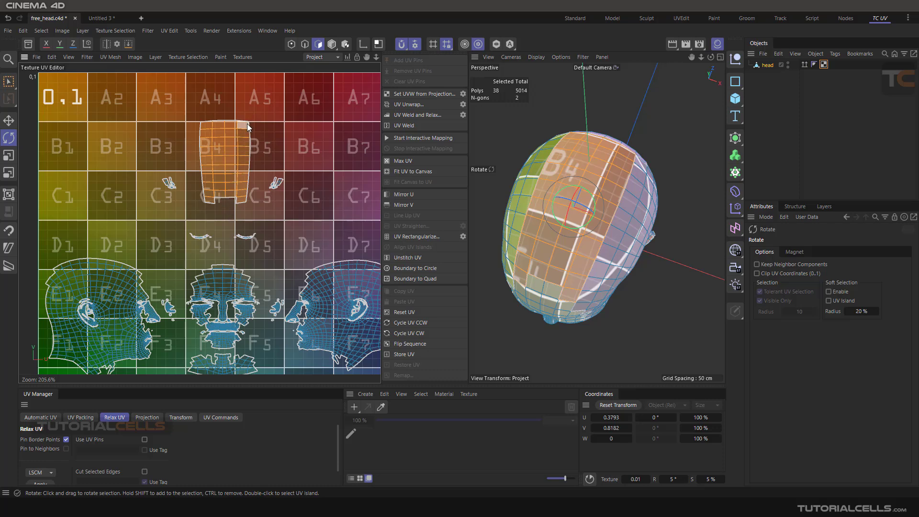
{"action": "left_click_drag", "start_coordinate": [263, 115], "coordinate": [185, 127]}
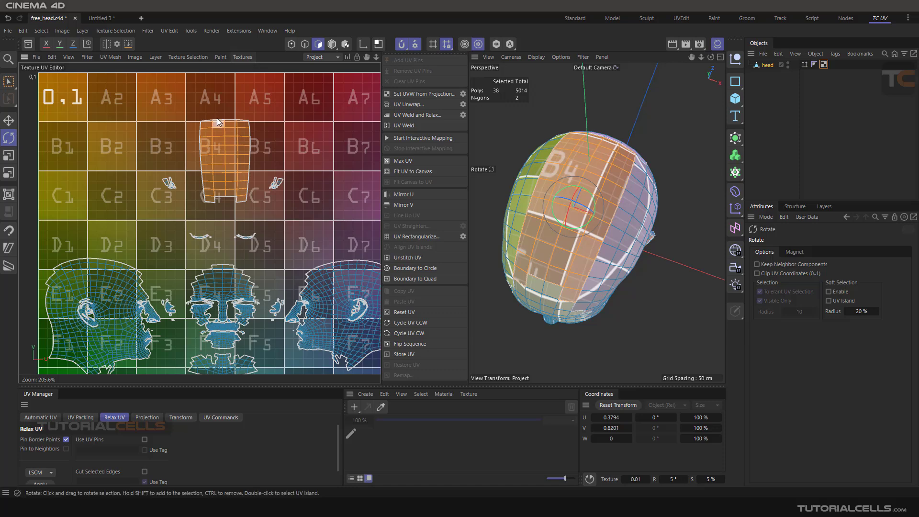
Try a large rotation of the crown UV island across the A4 and A5 cells and undo it
{"action": "left_click_drag", "start_coordinate": [198, 120], "coordinate": [498, 91]}
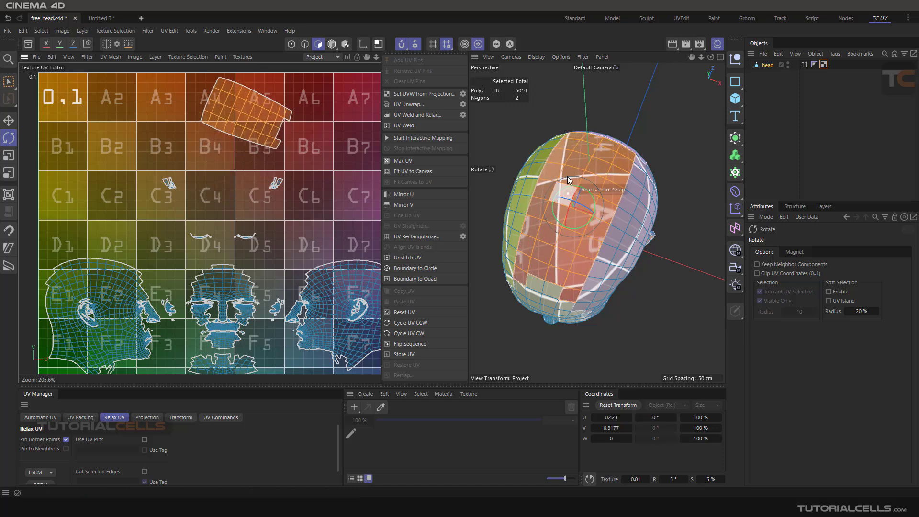
{"action": "scroll", "coordinate": [572, 196], "scroll_direction": "up", "scroll_amount": 3}
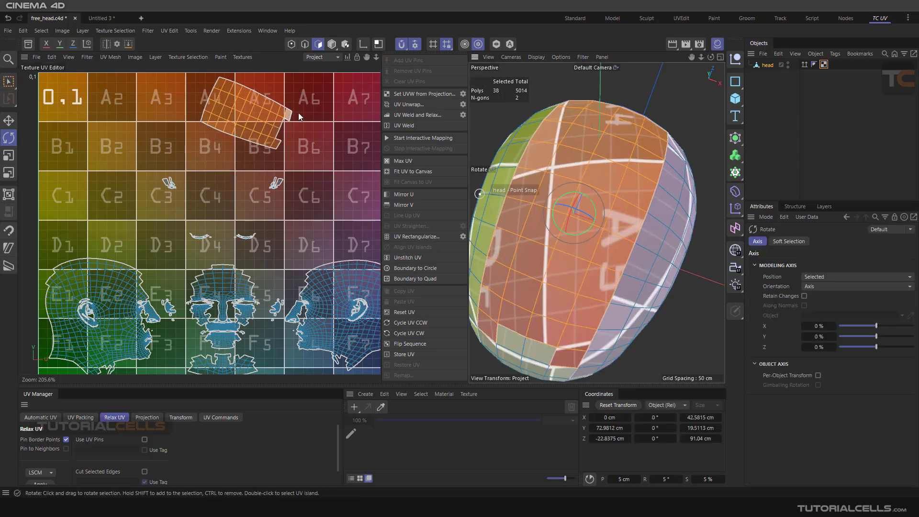
{"action": "key", "text": "ctrl+z"}
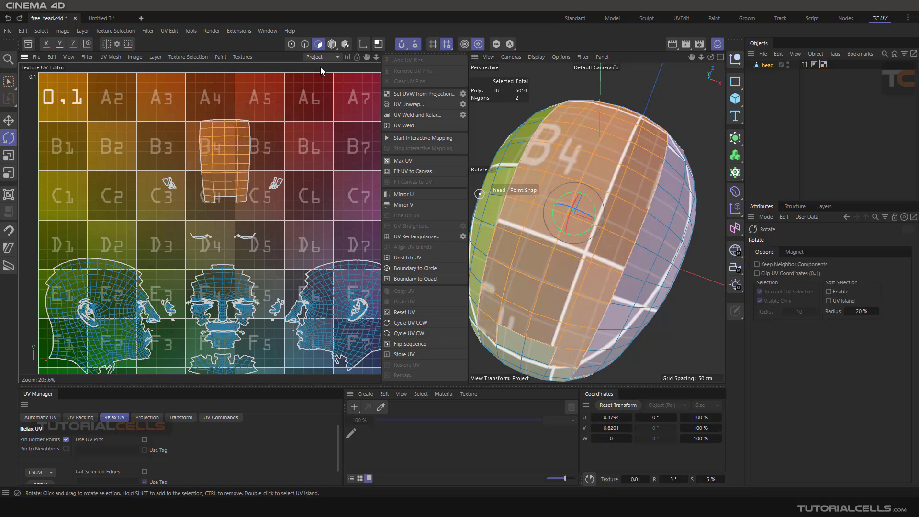
Hide the grid texture on the UV canvas and head, and try another rotation of the crown UV island
{"action": "left_click", "coordinate": [242, 57]}
{"action": "left_click", "coordinate": [249, 74]}
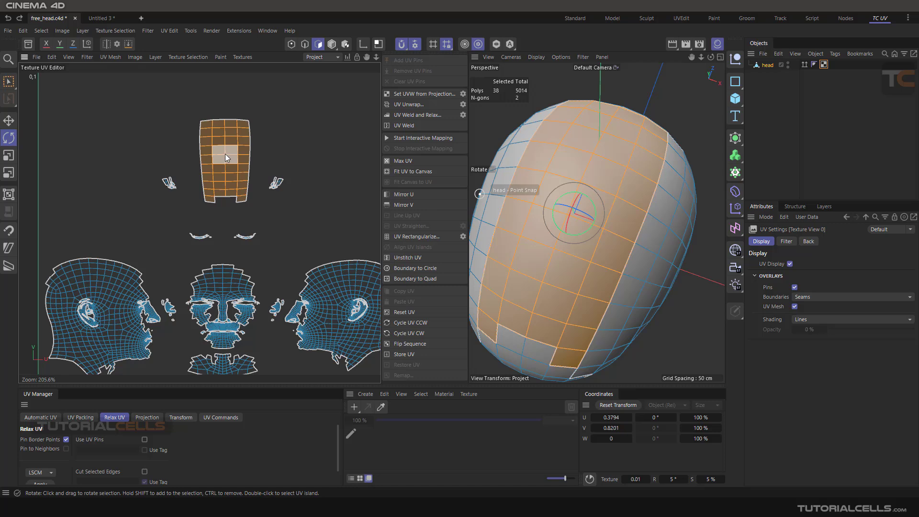
{"action": "left_click_drag", "start_coordinate": [225, 153], "coordinate": [225, 181]}
{"action": "key", "text": "ctrl+z"}
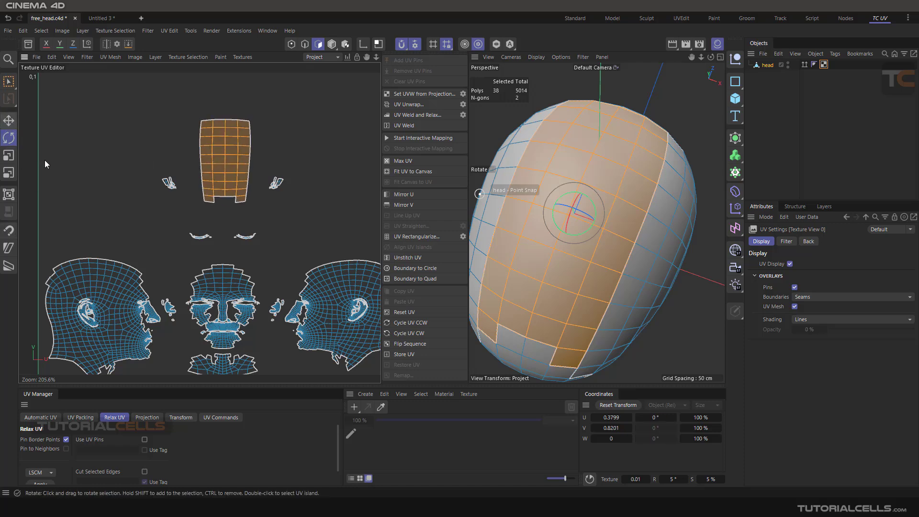
Scale the crown UV island uniformly in small adjustments with the Scale tool
{"action": "left_click", "coordinate": [9, 155]}
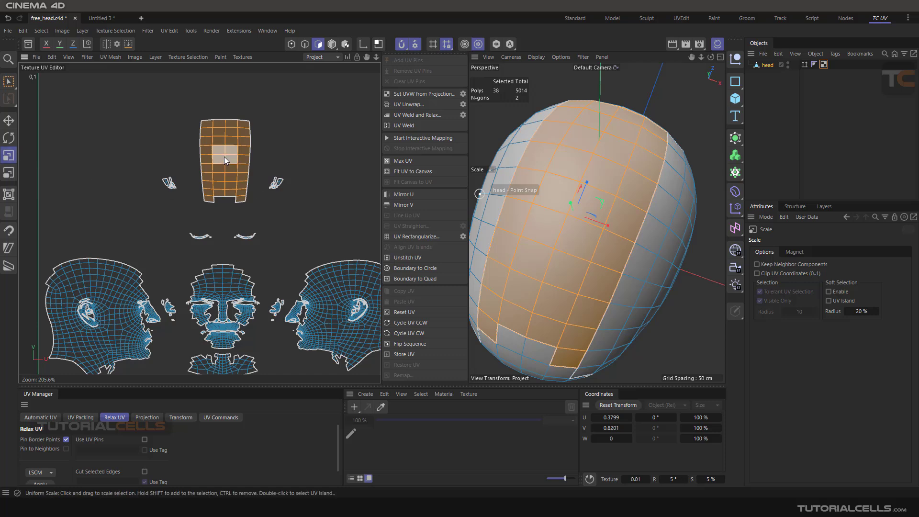
{"action": "mouse_move", "coordinate": [225, 157]}
{"action": "left_mouse_down"}
{"action": "mouse_move", "coordinate": [390, 147]}
{"action": "mouse_move", "coordinate": [233, 162]}
{"action": "left_mouse_up"}
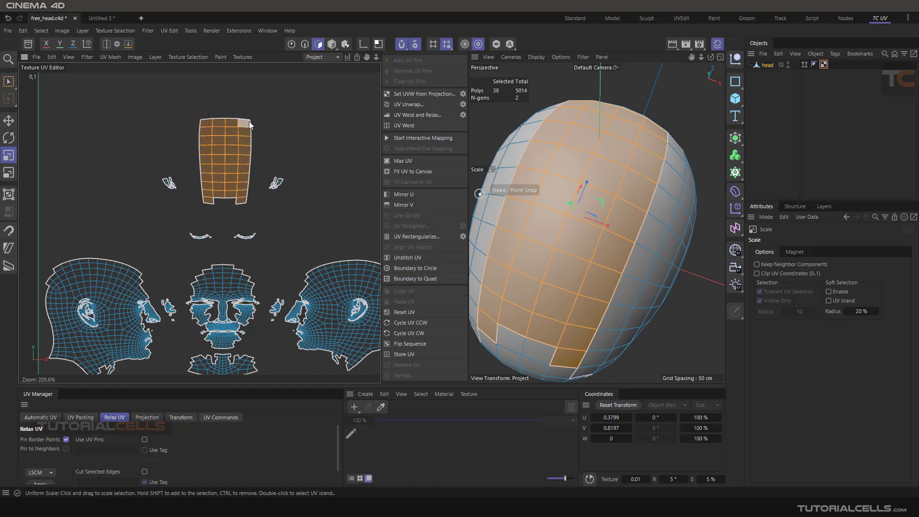
{"action": "left_click_drag", "start_coordinate": [249, 122], "coordinate": [239, 166]}
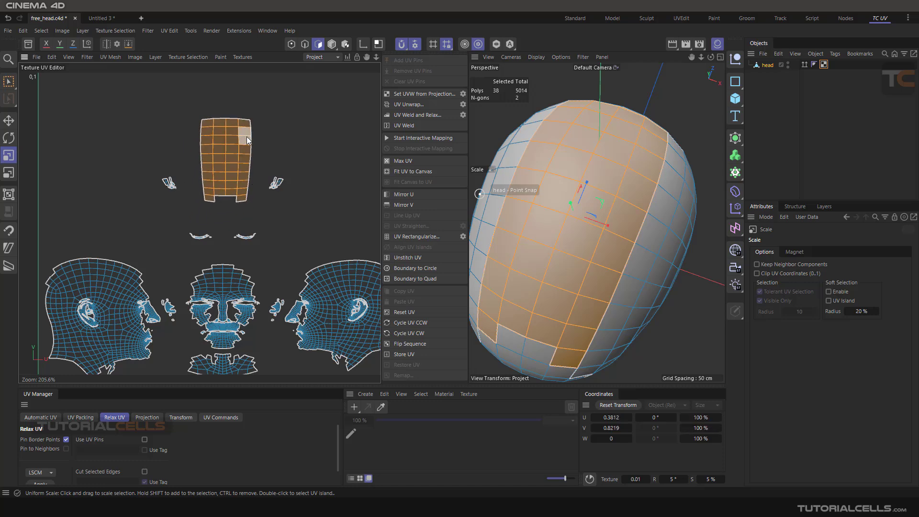
Display the lettered grid texture again and enlarge the crown UV island until it spans roughly the A3 to A5 columns
{"action": "scroll", "coordinate": [247, 141], "scroll_direction": "down", "scroll_amount": 2}
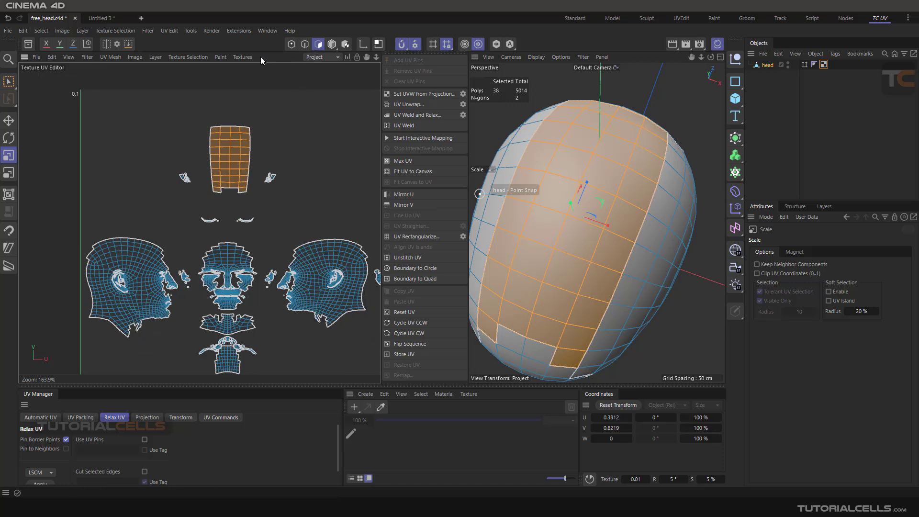
{"action": "left_click", "coordinate": [243, 57]}
{"action": "left_click", "coordinate": [248, 86]}
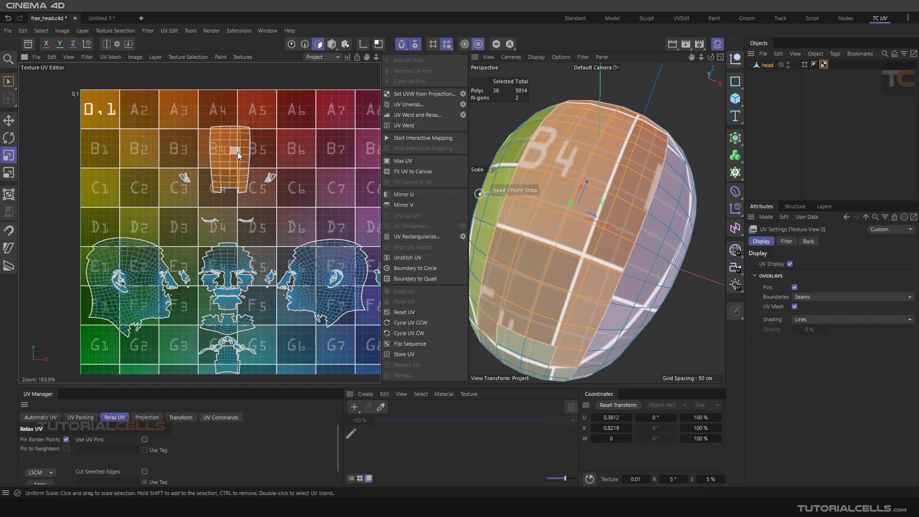
{"action": "left_click_drag", "start_coordinate": [233, 153], "coordinate": [314, 184]}
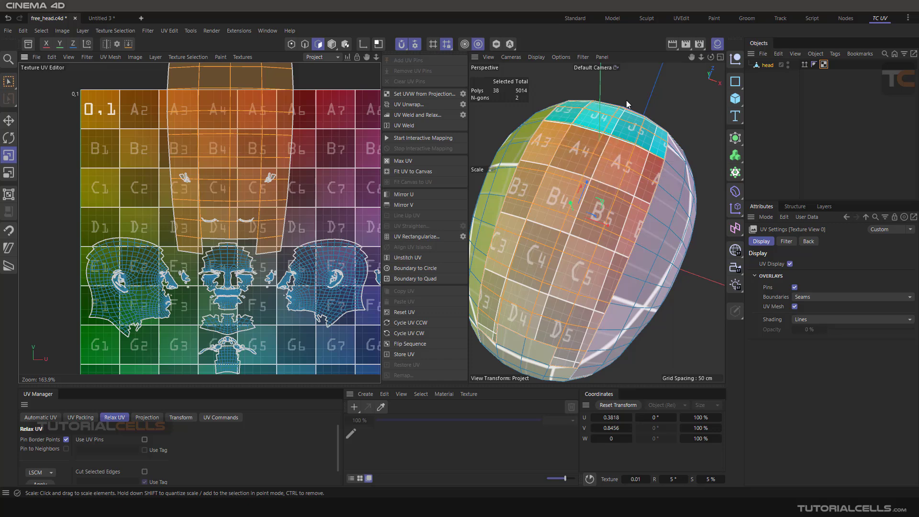
Shrink the crown UV island into the A5 cell and enlarge it again to about two grid cells wide
{"action": "left_click_drag", "start_coordinate": [253, 131], "coordinate": [150, 184]}
{"action": "left_click_drag", "start_coordinate": [269, 116], "coordinate": [203, 148]}
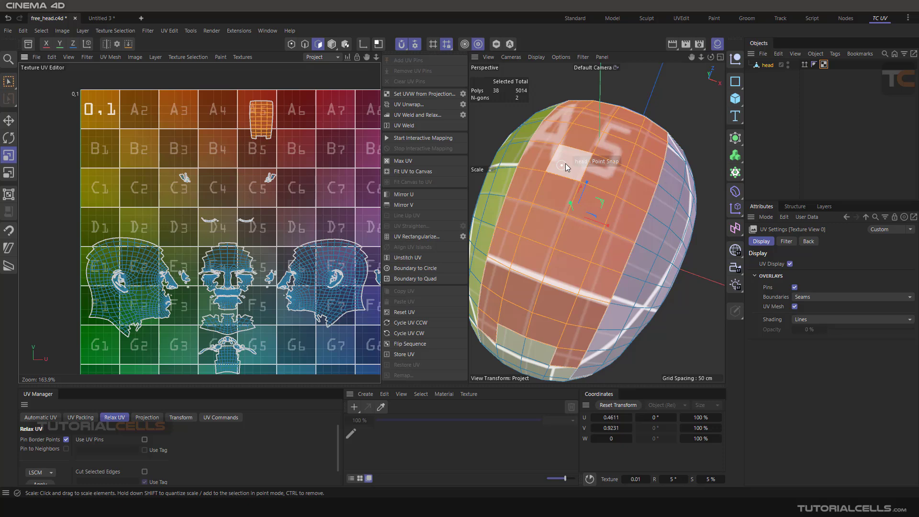
{"action": "left_click_drag", "start_coordinate": [307, 102], "coordinate": [378, 76]}
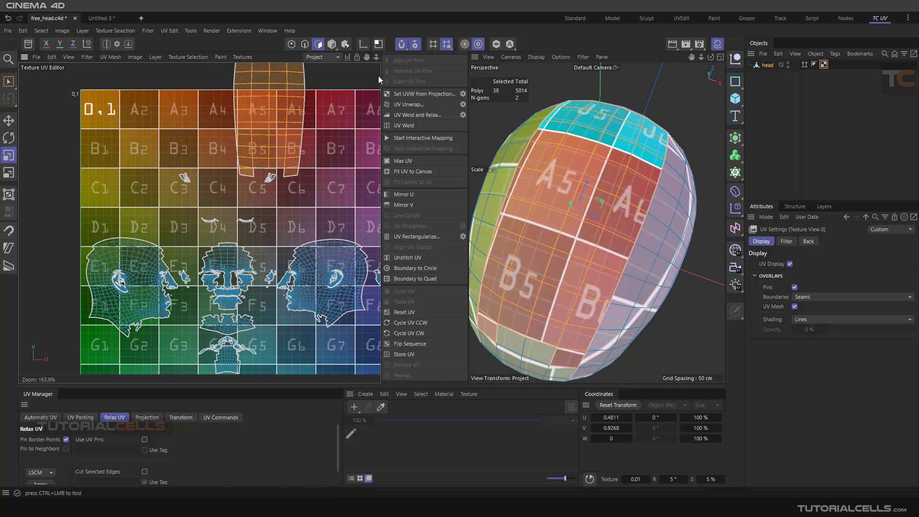
{"action": "left_click_drag", "start_coordinate": [290, 125], "coordinate": [323, 113]}
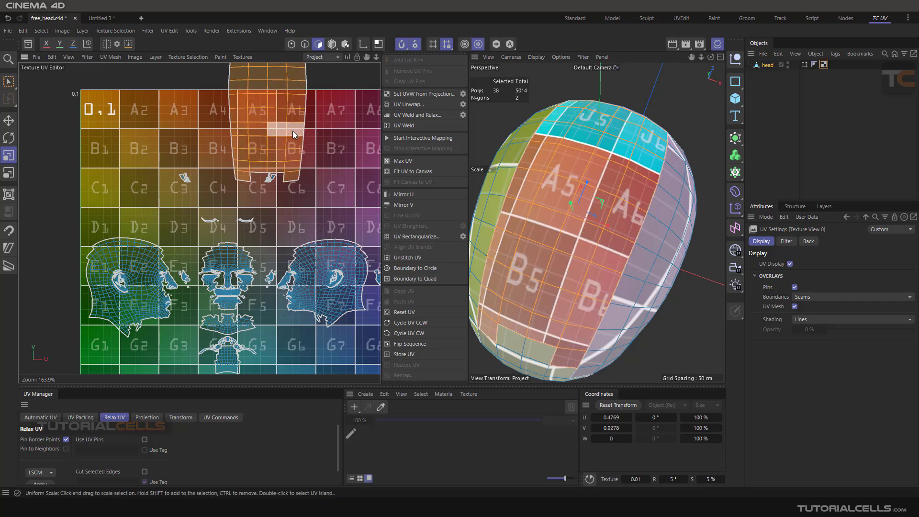
Move the enlarged crown UV island to about U 0.38, V 0.835, with its upper edge along the UV space's upper border
{"action": "left_click", "coordinate": [9, 121]}
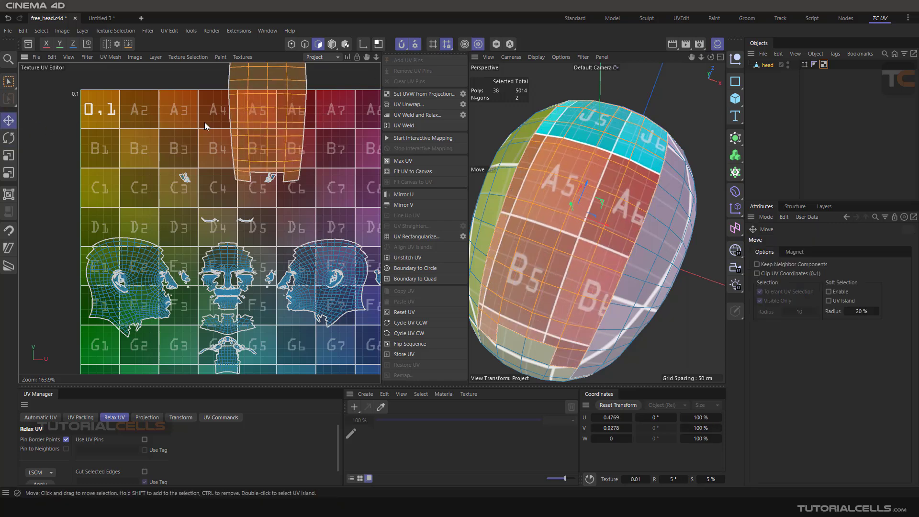
{"action": "left_click_drag", "start_coordinate": [271, 111], "coordinate": [236, 159]}
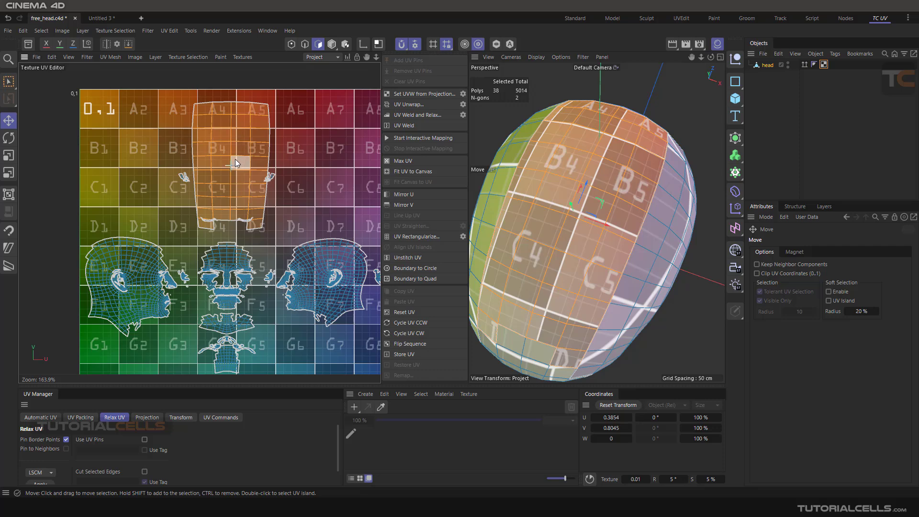
{"action": "left_click_drag", "start_coordinate": [234, 159], "coordinate": [235, 149]}
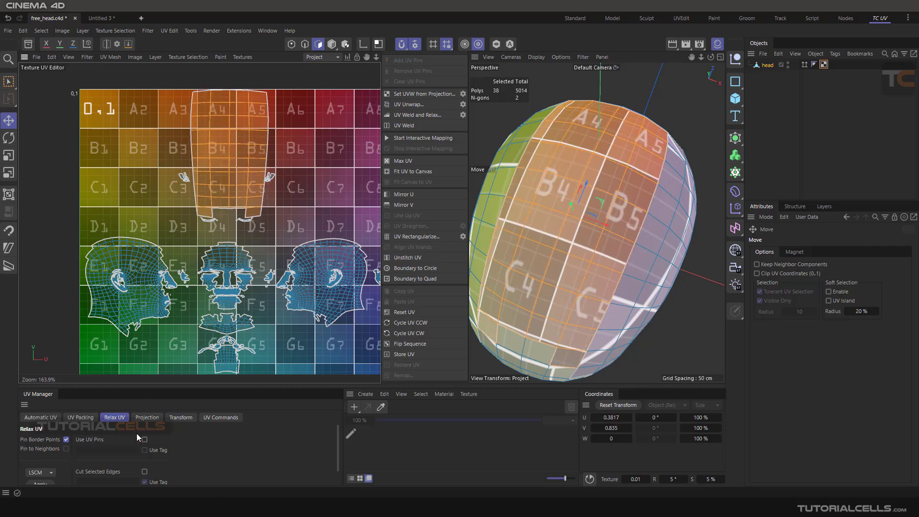
Apply geometric UV packing with equalized island size to the selected crown island
{"action": "left_click", "coordinate": [81, 418]}
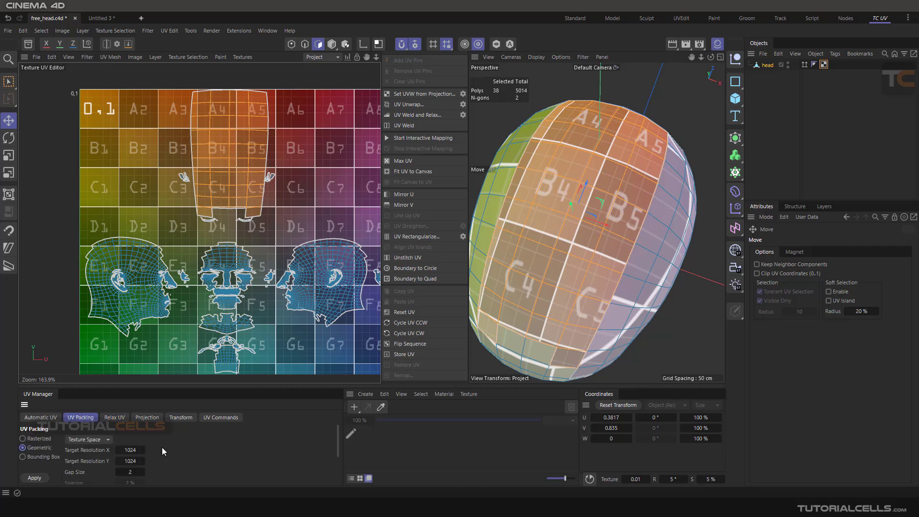
{"action": "scroll", "coordinate": [162, 447], "scroll_direction": "down", "scroll_amount": 3}
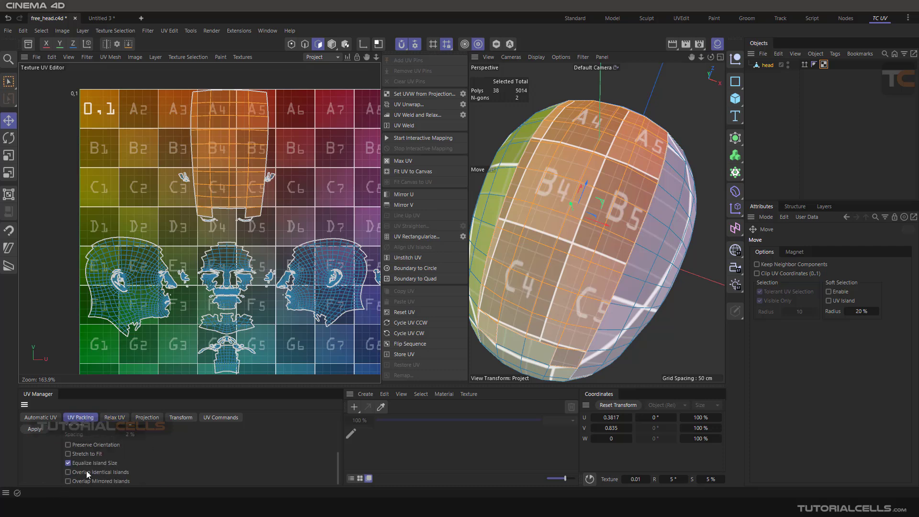
{"action": "left_click", "coordinate": [34, 433]}
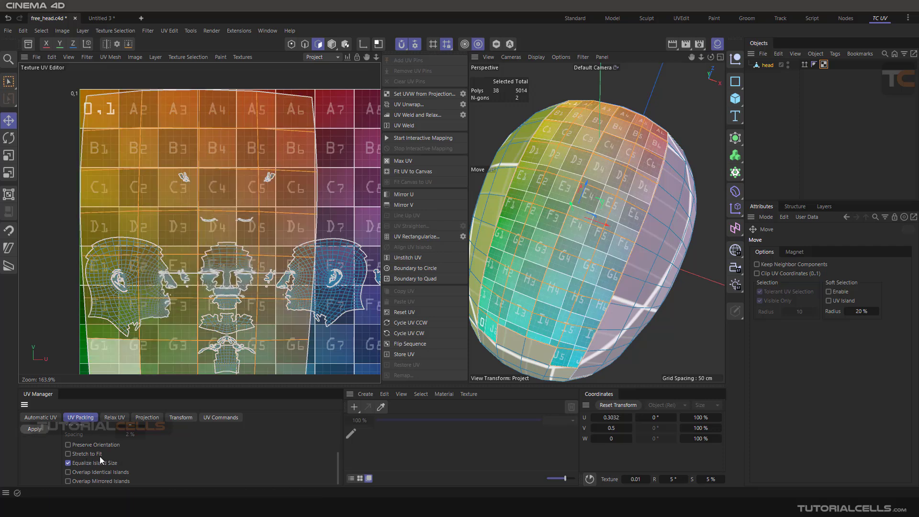
Review the UV packing options, clear the polygon selection and pack all of the head's UV islands
{"action": "scroll", "coordinate": [99, 456], "scroll_direction": "up", "scroll_amount": 3}
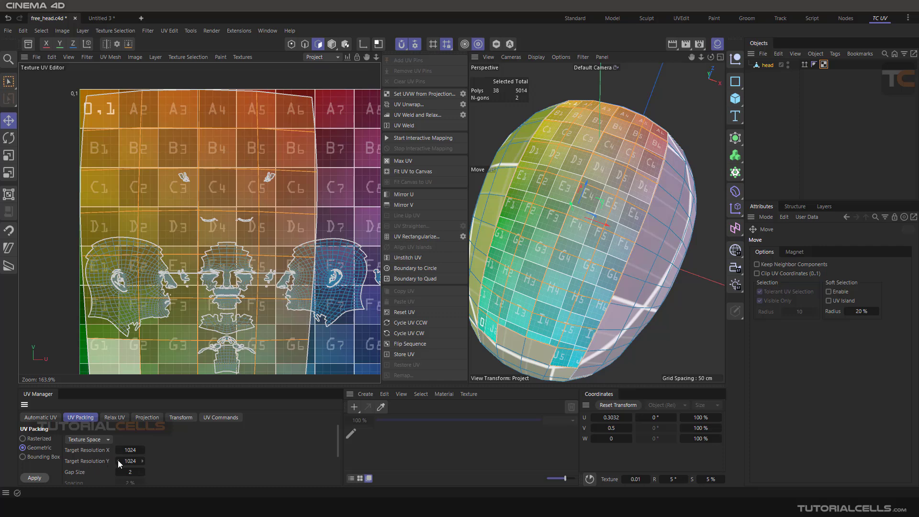
{"action": "scroll", "coordinate": [96, 463], "scroll_direction": "down", "scroll_amount": 3}
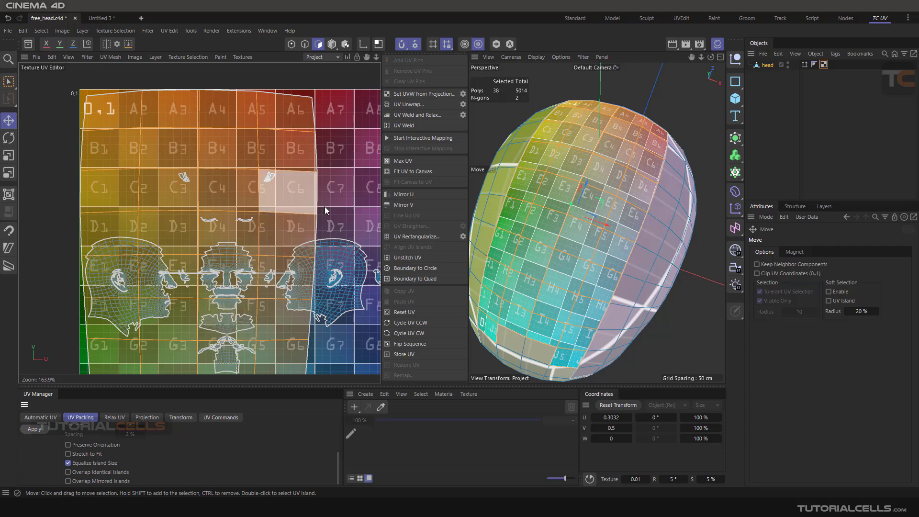
{"action": "left_click", "coordinate": [341, 205]}
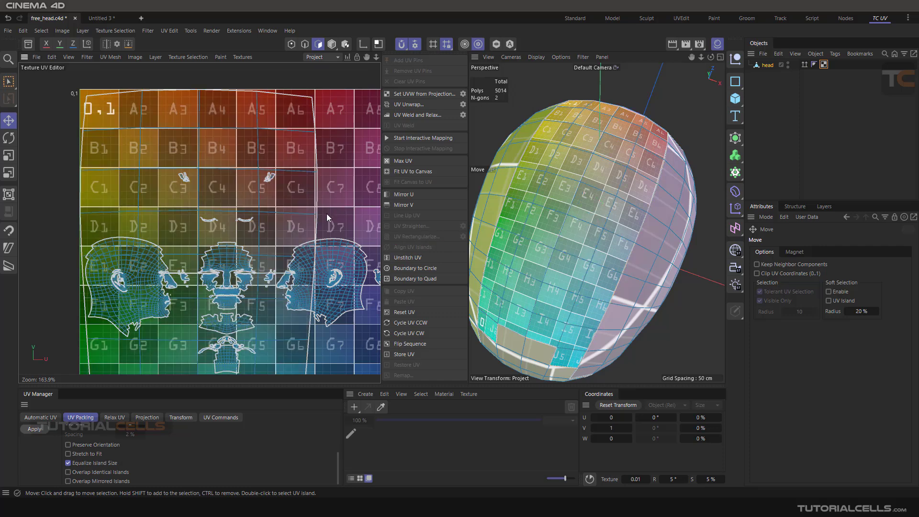
{"action": "left_click", "coordinate": [35, 429]}
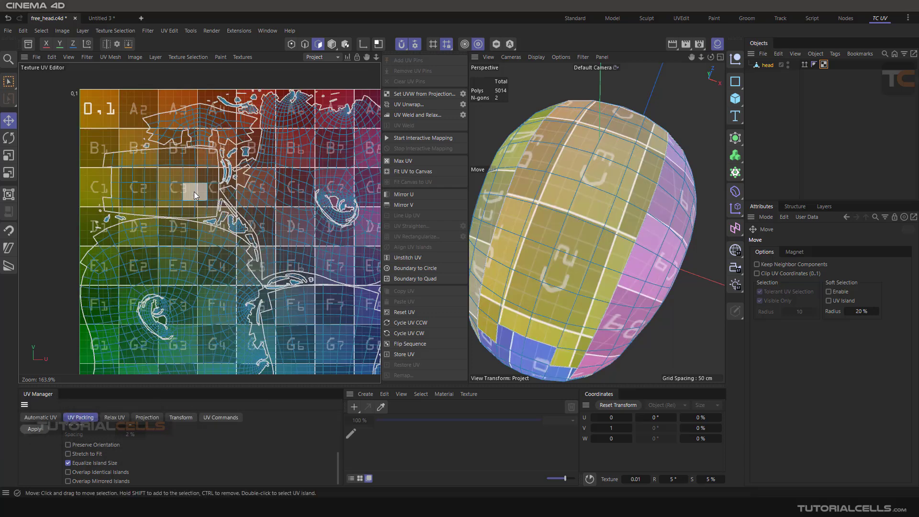
Inspect the packed layout across the whole UV space with and without the lettered grid texture, leaving the texture hidden
{"action": "left_click", "coordinate": [249, 56]}
{"action": "left_click", "coordinate": [251, 79]}
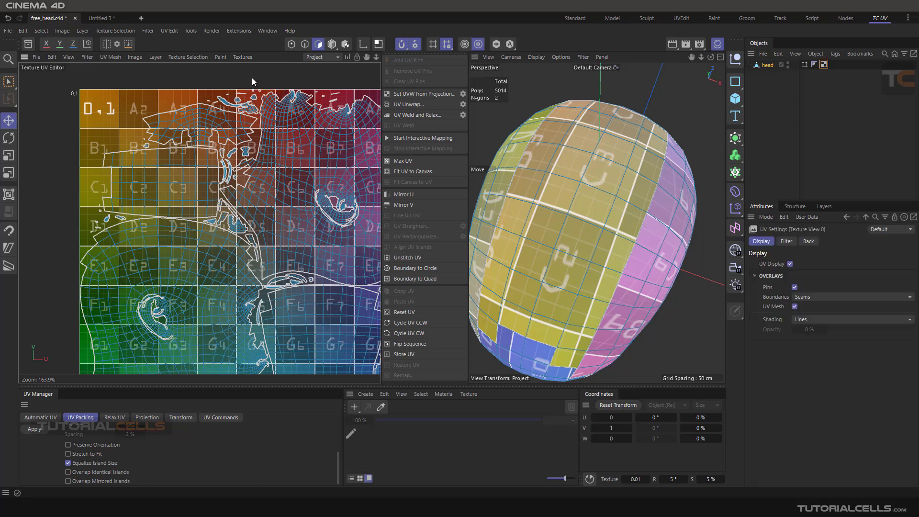
{"action": "scroll", "coordinate": [232, 181], "scroll_direction": "down", "scroll_amount": 2}
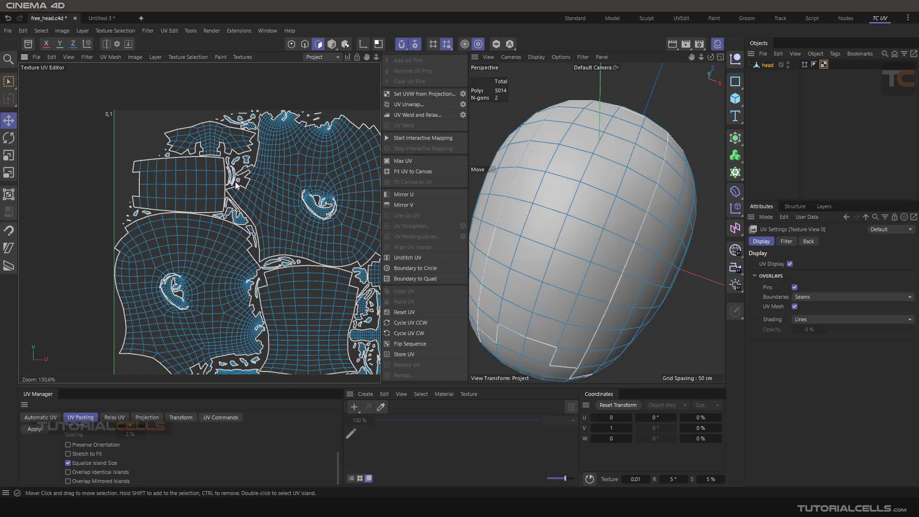
{"action": "middle_click_drag", "start_coordinate": [294, 190], "coordinate": [231, 167], "text": "alt"}
{"action": "scroll", "coordinate": [294, 191], "scroll_direction": "down", "scroll_amount": 1}
{"action": "scroll", "coordinate": [303, 200], "scroll_direction": "down", "scroll_amount": 1}
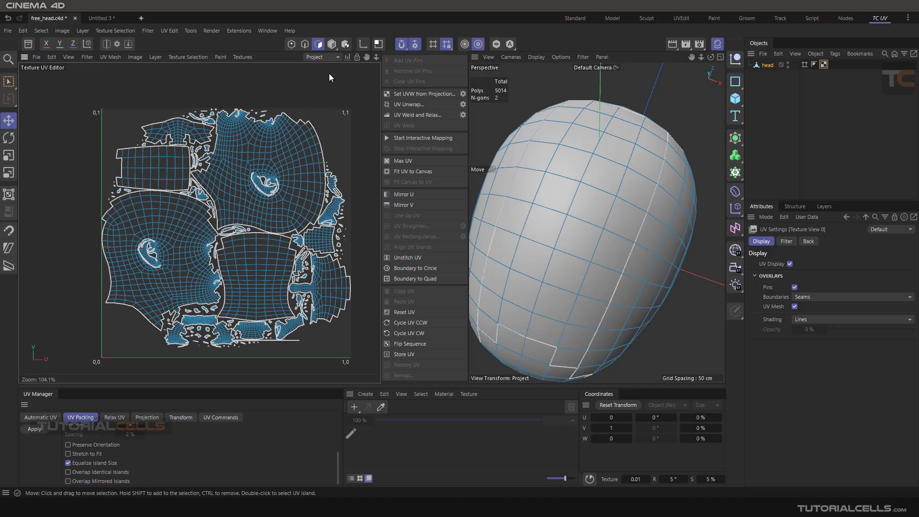
{"action": "left_click", "coordinate": [243, 57]}
{"action": "left_click", "coordinate": [243, 87]}
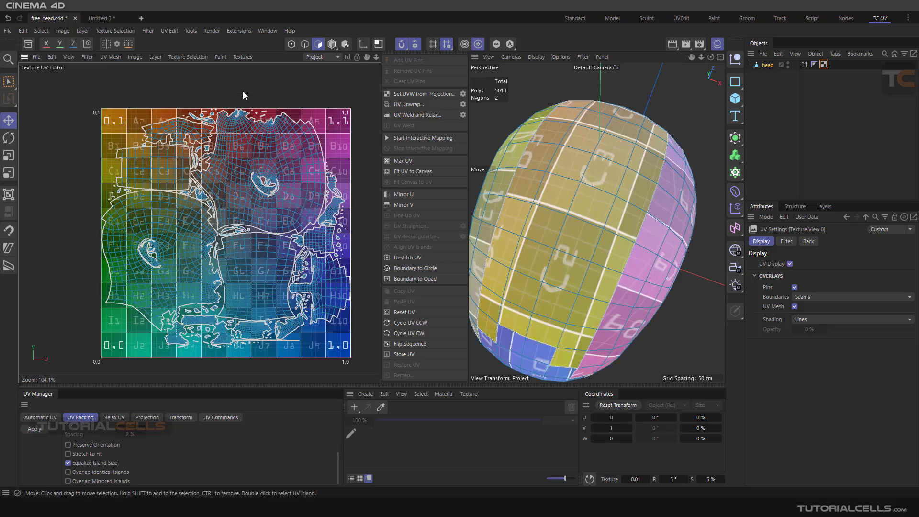
{"action": "left_click", "coordinate": [242, 57]}
{"action": "left_click", "coordinate": [251, 69]}
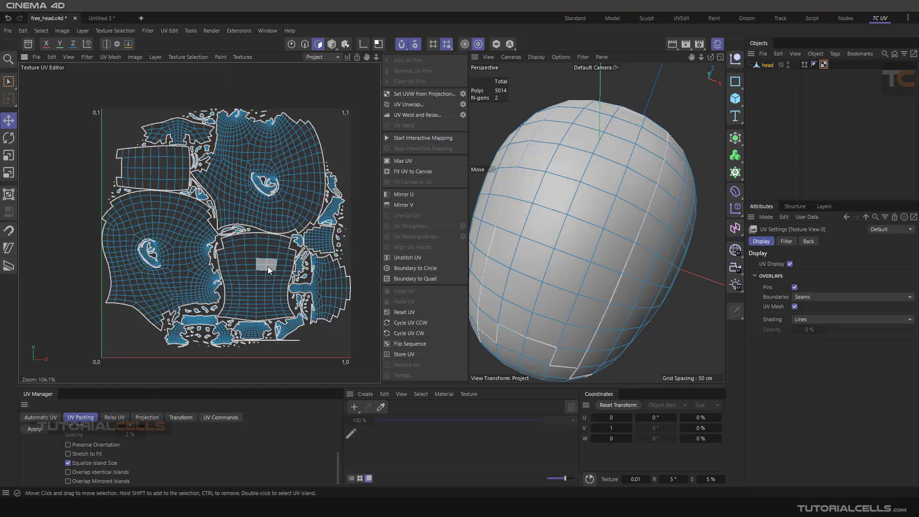
Undo both UV packing operations and the deselection of the crown island
{"action": "key", "text": "ctrl+z"}
{"action": "key", "text": "ctrl+z"}
{"action": "key", "text": "ctrl+z"}
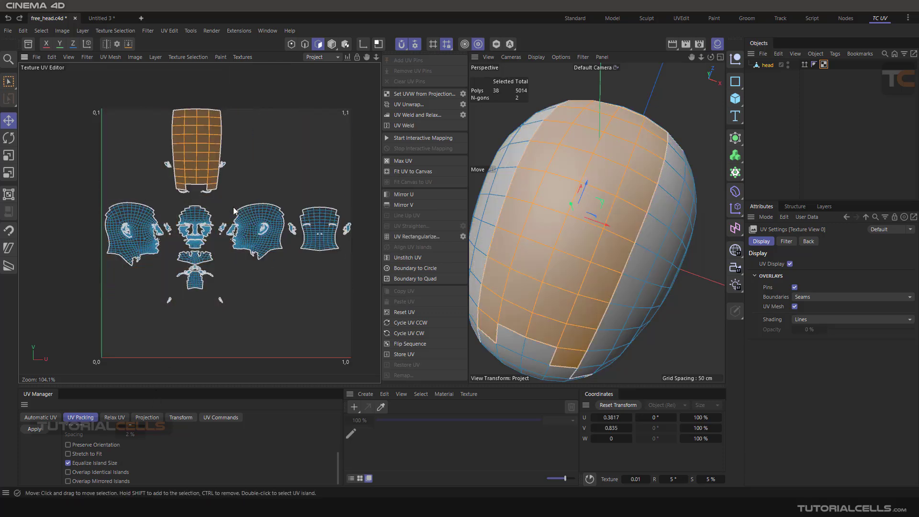
{"action": "scroll", "coordinate": [205, 170], "scroll_direction": "up", "scroll_amount": 1}
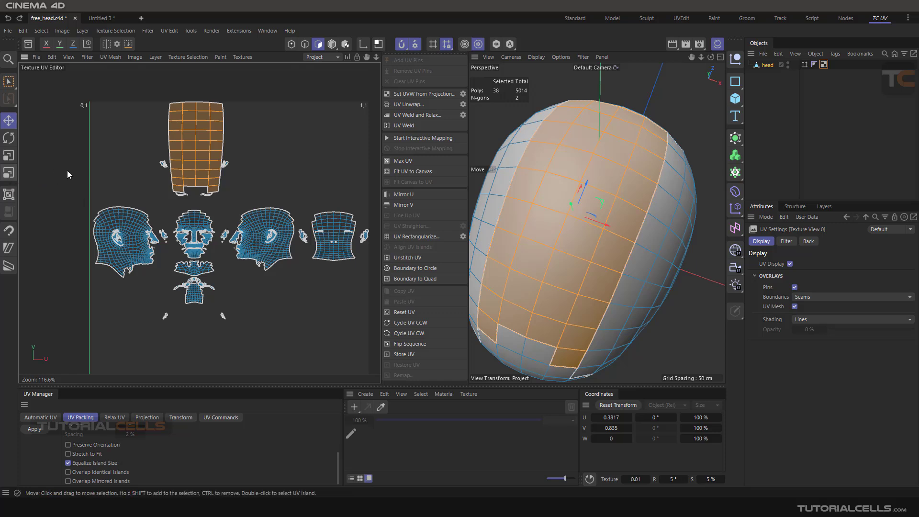
Look up the Non-Uniform Scale tool by searching the commands for "non", then close the search
{"action": "left_click", "coordinate": [8, 58]}
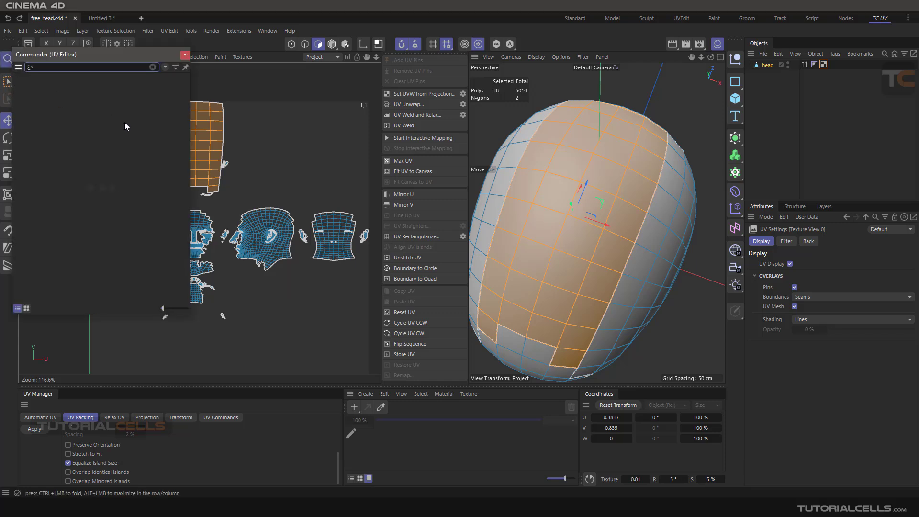
{"action": "type", "text": "non"}
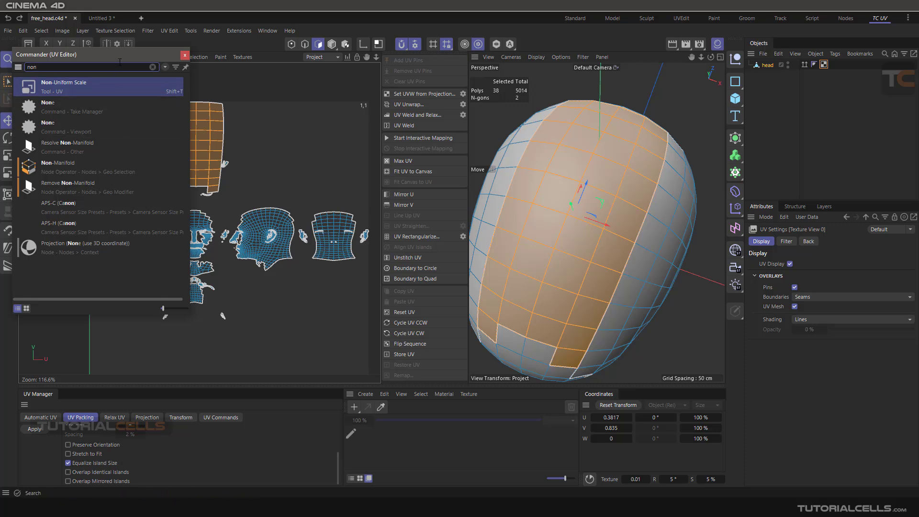
{"action": "left_click_drag", "start_coordinate": [95, 54], "coordinate": [258, 86]}
{"action": "left_click", "coordinate": [351, 87]}
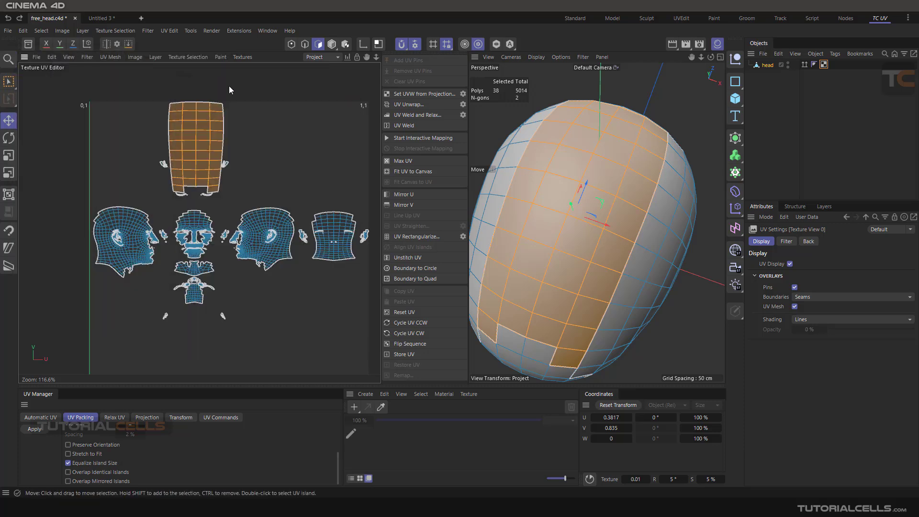
Shrink the selected crown island with uniform Scale, then adjust its proportions with Non-Uniform Scale
{"action": "left_click", "coordinate": [8, 155]}
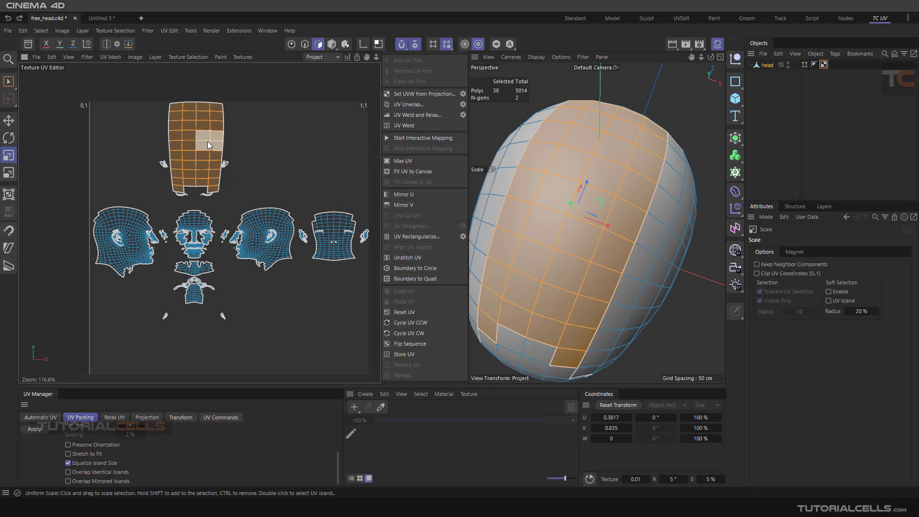
{"action": "left_click_drag", "start_coordinate": [206, 140], "coordinate": [164, 145]}
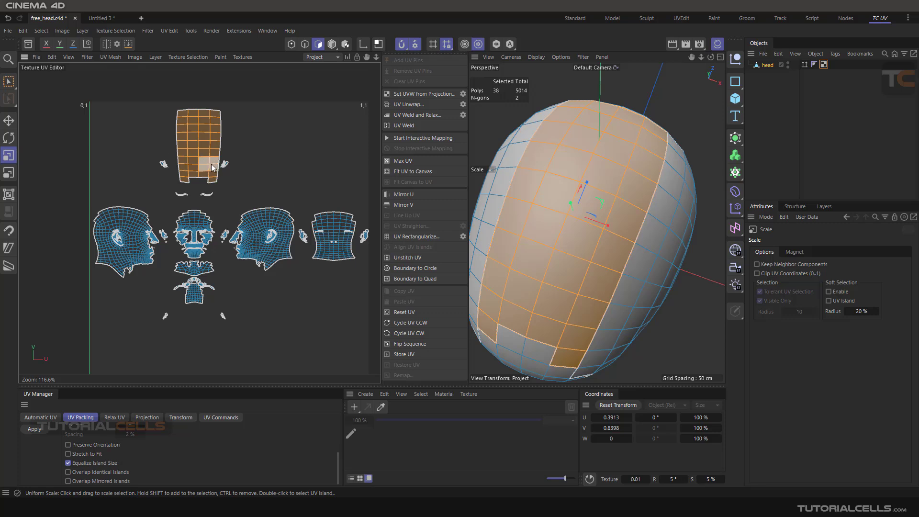
{"action": "left_click", "coordinate": [9, 172]}
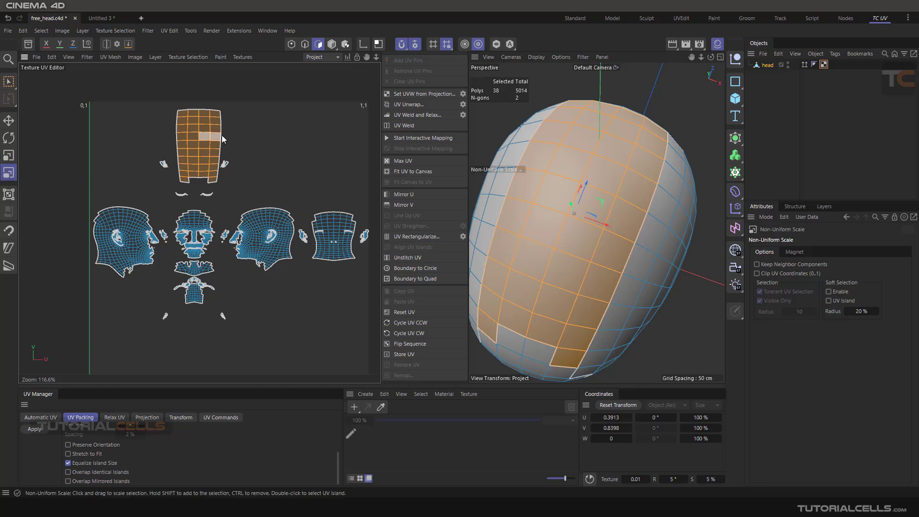
{"action": "left_click_drag", "start_coordinate": [205, 140], "coordinate": [216, 104]}
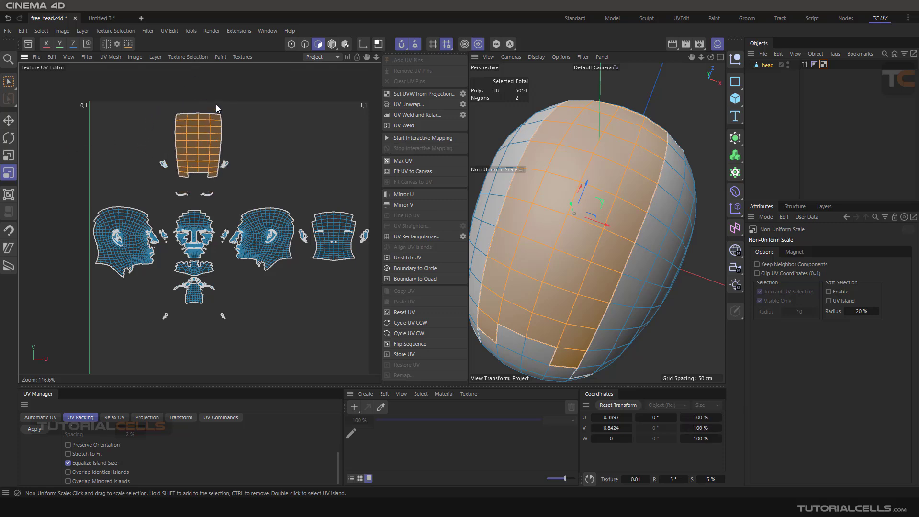
Show the lettered grid texture and non-uniformly stretch the crown island until it spans grid columns 2 to 5
{"action": "left_click", "coordinate": [248, 57]}
{"action": "left_click", "coordinate": [252, 86]}
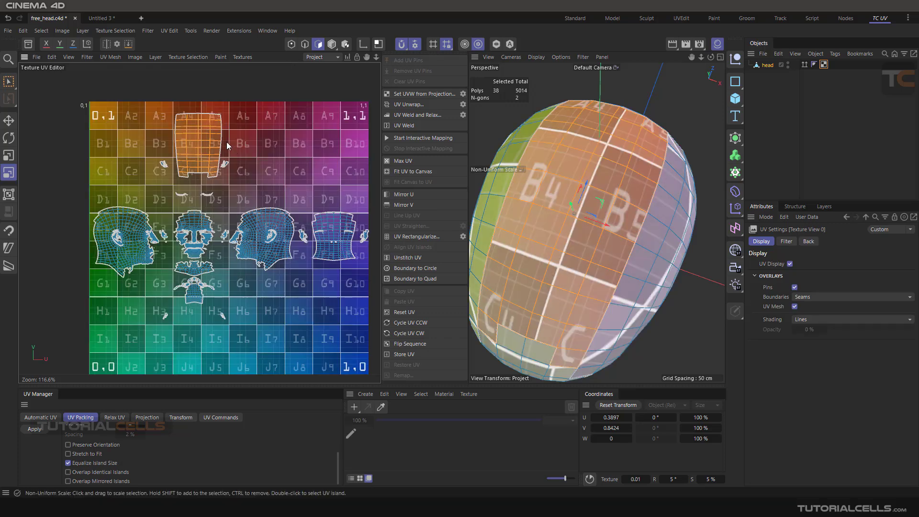
{"action": "left_click_drag", "start_coordinate": [226, 142], "coordinate": [512, 151]}
{"action": "left_click_drag", "start_coordinate": [220, 137], "coordinate": [581, 207]}
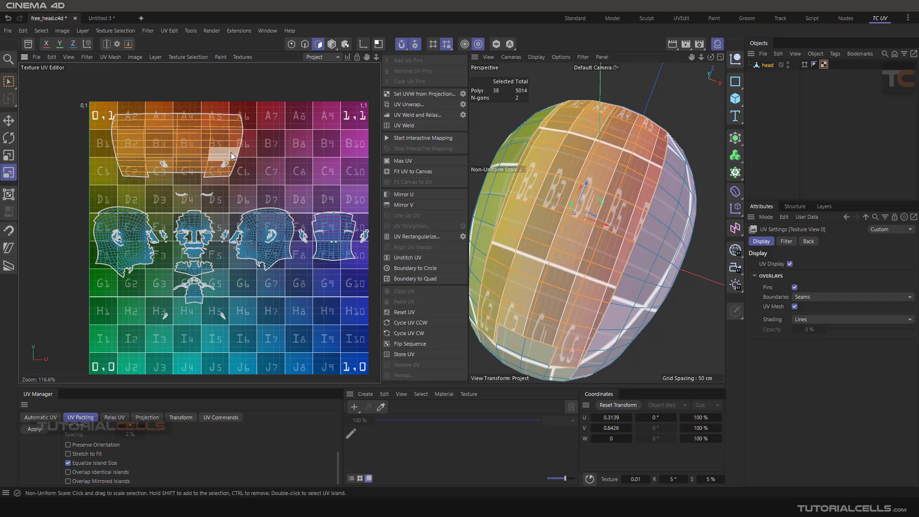
{"action": "left_click_drag", "start_coordinate": [234, 142], "coordinate": [280, 137]}
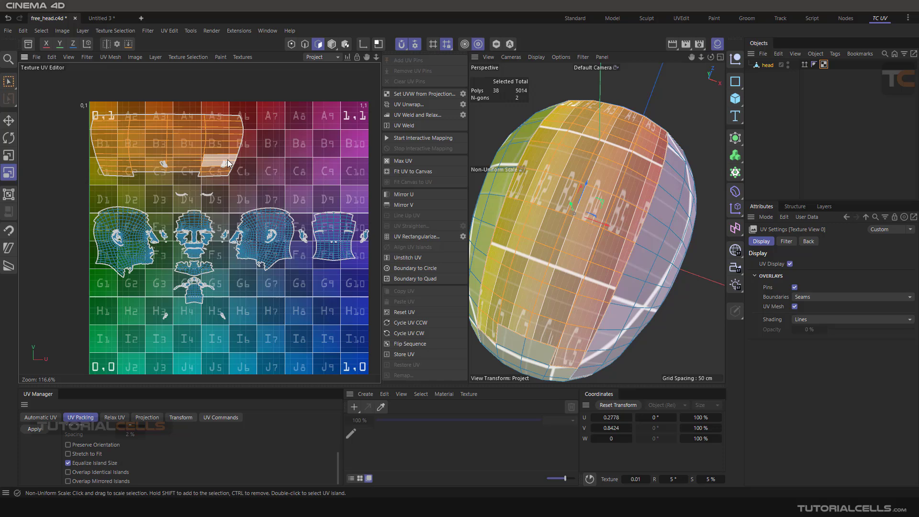
{"action": "left_click_drag", "start_coordinate": [215, 150], "coordinate": [229, 241]}
{"action": "left_click_drag", "start_coordinate": [227, 275], "coordinate": [228, 205]}
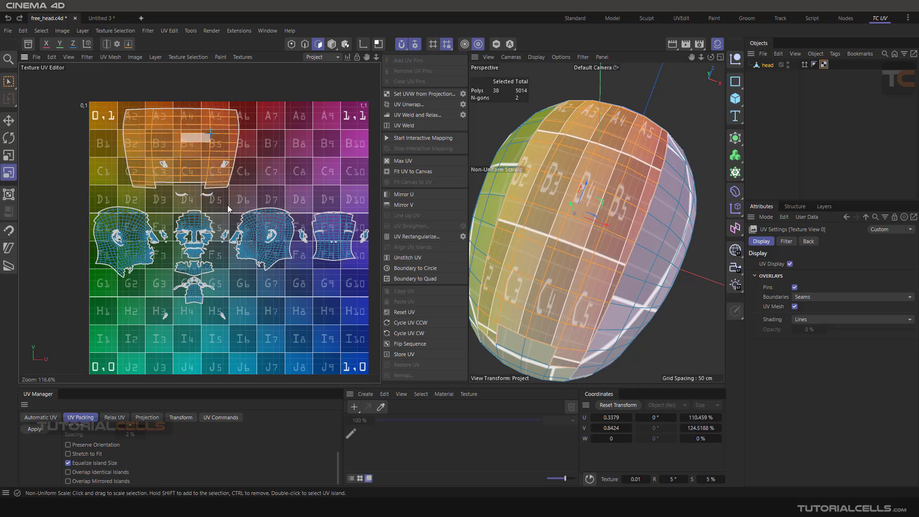
Narrow the crown island horizontally in stages until it covers only grid columns 4 and 5
{"action": "scroll", "coordinate": [199, 141], "scroll_direction": "up", "scroll_amount": 5}
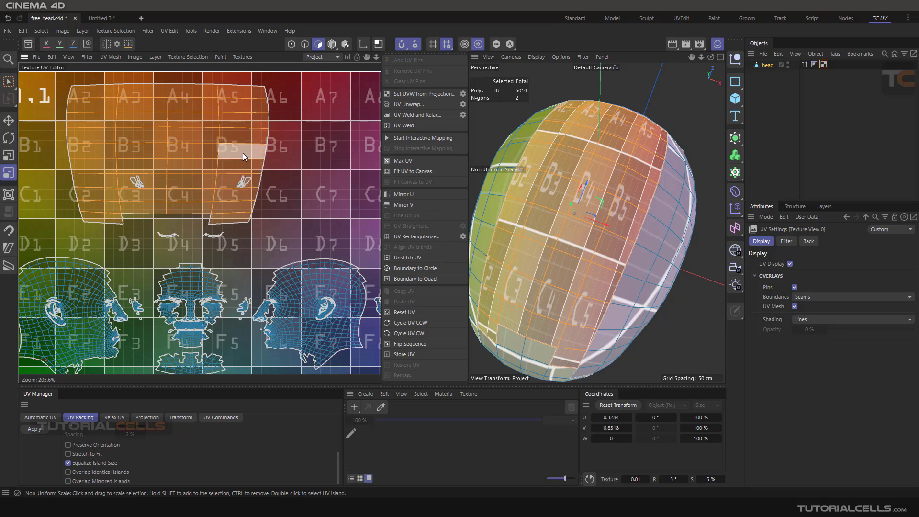
{"action": "left_click_drag", "start_coordinate": [244, 154], "coordinate": [156, 158]}
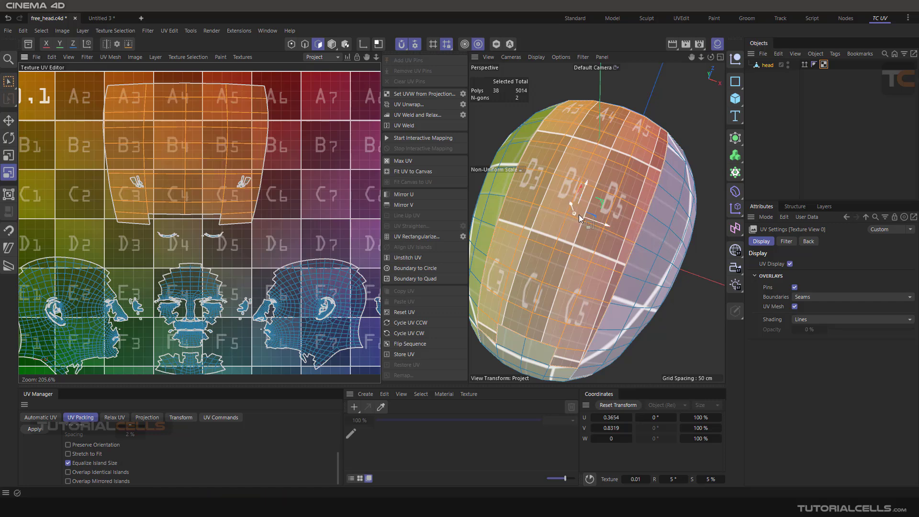
{"action": "left_click_drag", "start_coordinate": [243, 147], "coordinate": [139, 154]}
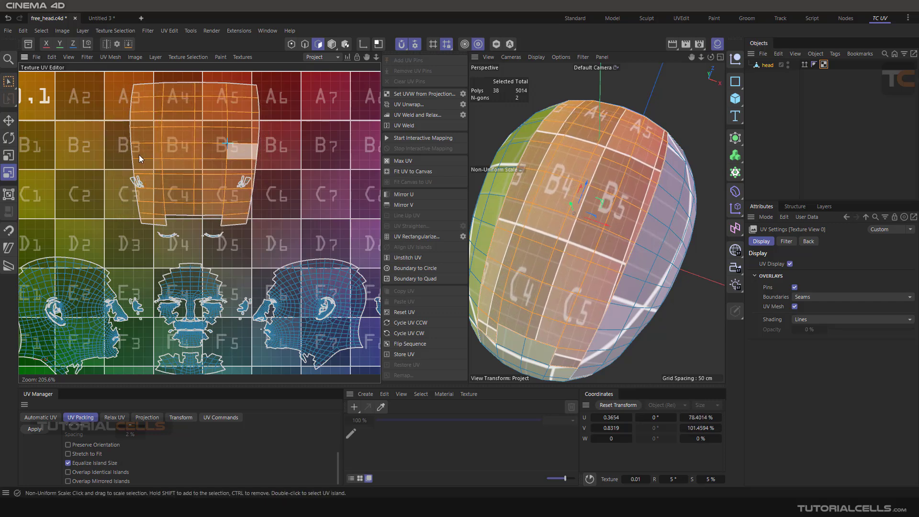
{"action": "left_click_drag", "start_coordinate": [231, 140], "coordinate": [158, 153]}
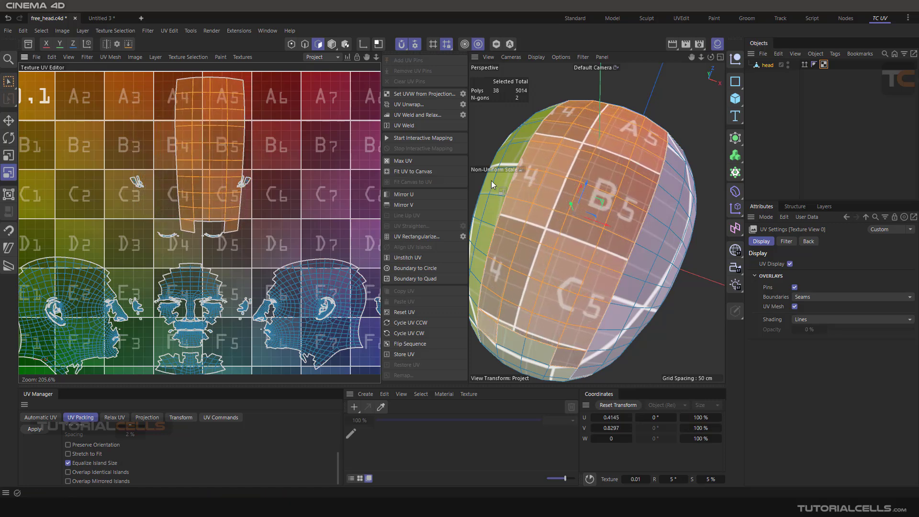
Shorten the crown island slightly, then stretch it horizontally until it reaches from grid column 2 to column 6
{"action": "left_click_drag", "start_coordinate": [227, 124], "coordinate": [211, 138]}
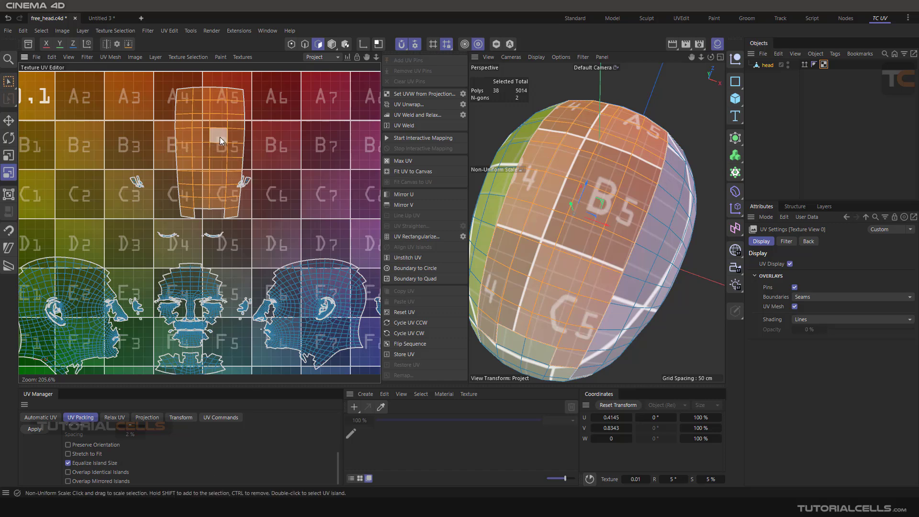
{"action": "left_click_drag", "start_coordinate": [220, 139], "coordinate": [589, 144]}
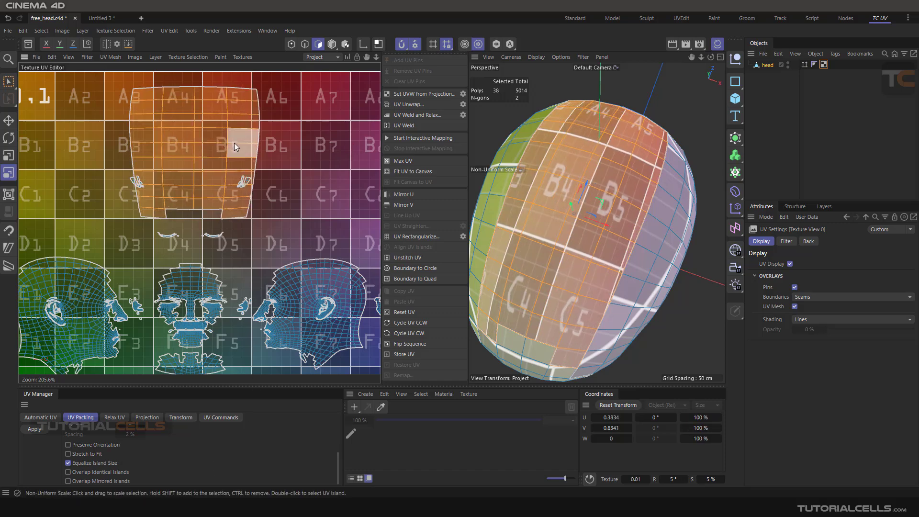
{"action": "left_click_drag", "start_coordinate": [234, 143], "coordinate": [367, 149]}
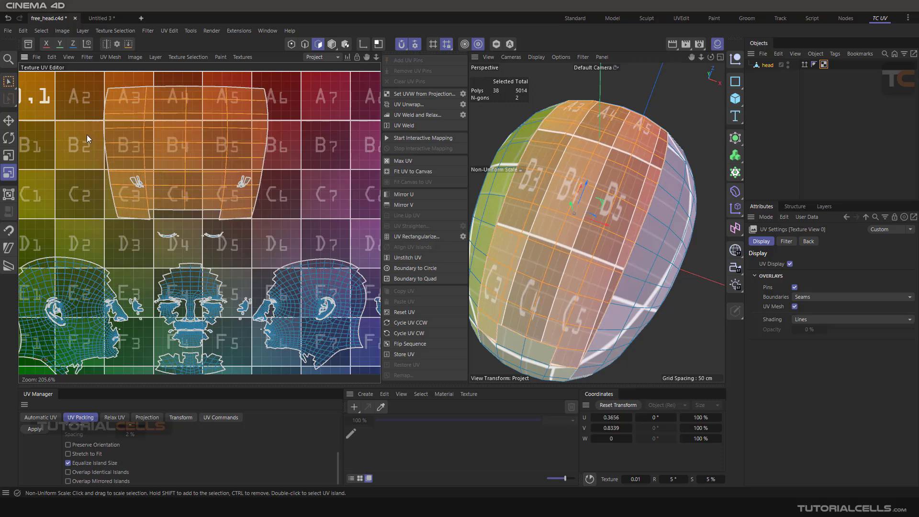
{"action": "left_click_drag", "start_coordinate": [236, 137], "coordinate": [506, 177]}
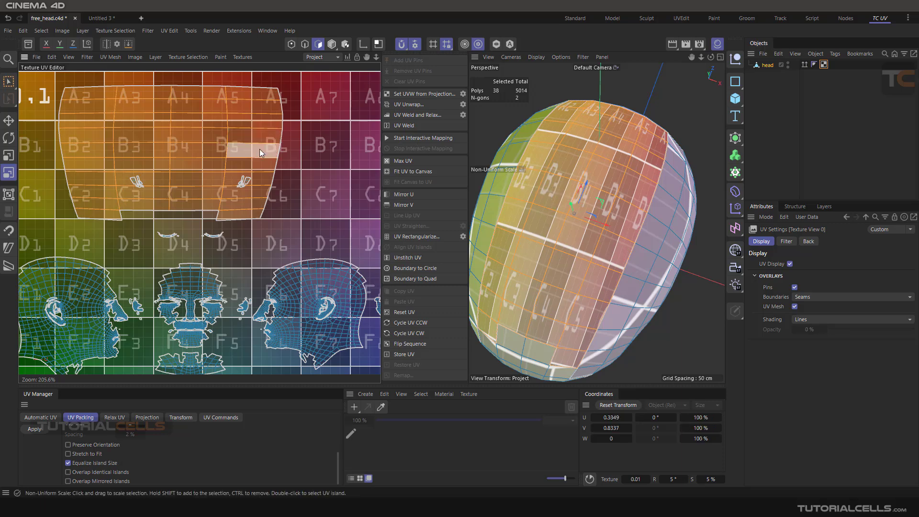
Squeeze the crown island to about one grid column over B5 and reduce its height, checking the squares on the head
{"action": "left_click_drag", "start_coordinate": [259, 148], "coordinate": [230, 140]}
{"action": "left_click_drag", "start_coordinate": [570, 199], "coordinate": [569, 154], "text": "alt"}
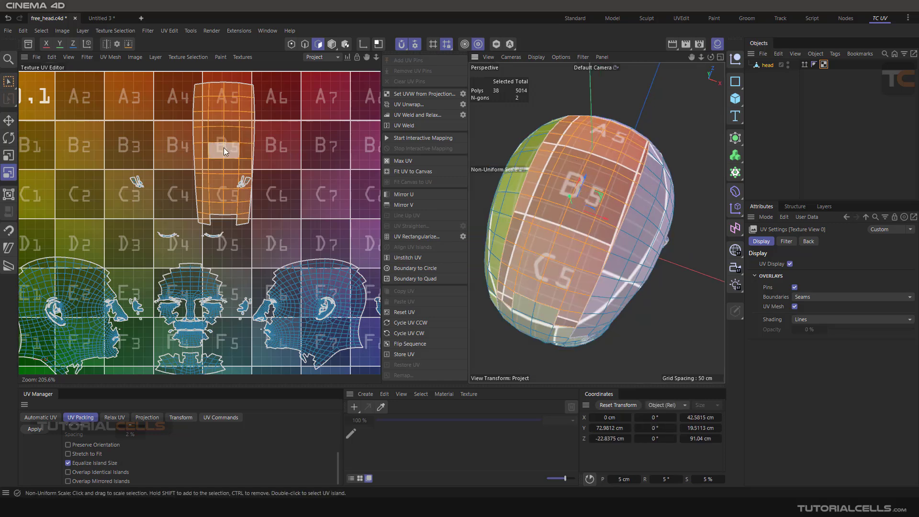
{"action": "scroll", "coordinate": [223, 148], "scroll_direction": "up", "scroll_amount": 2}
{"action": "left_click_drag", "start_coordinate": [240, 114], "coordinate": [235, 173]}
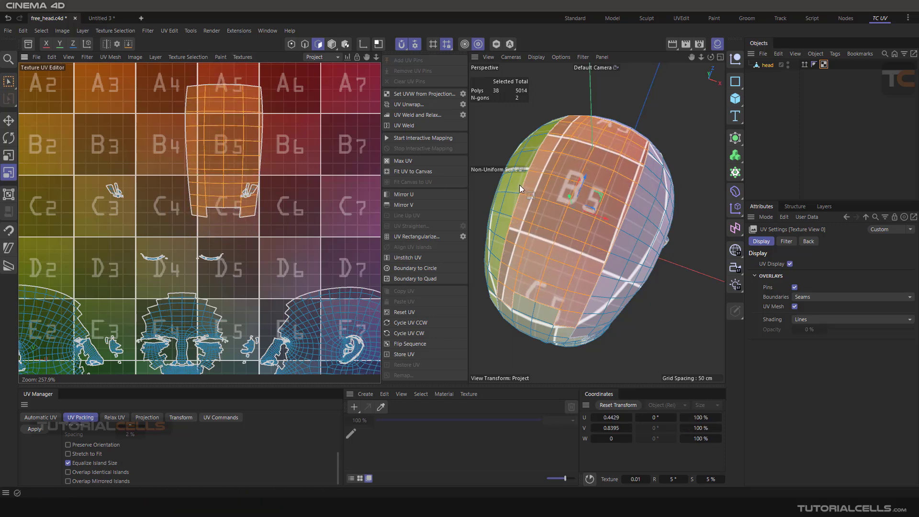
{"action": "scroll", "coordinate": [221, 127], "scroll_direction": "down", "scroll_amount": 3}
{"action": "scroll", "coordinate": [214, 142], "scroll_direction": "down", "scroll_amount": 1}
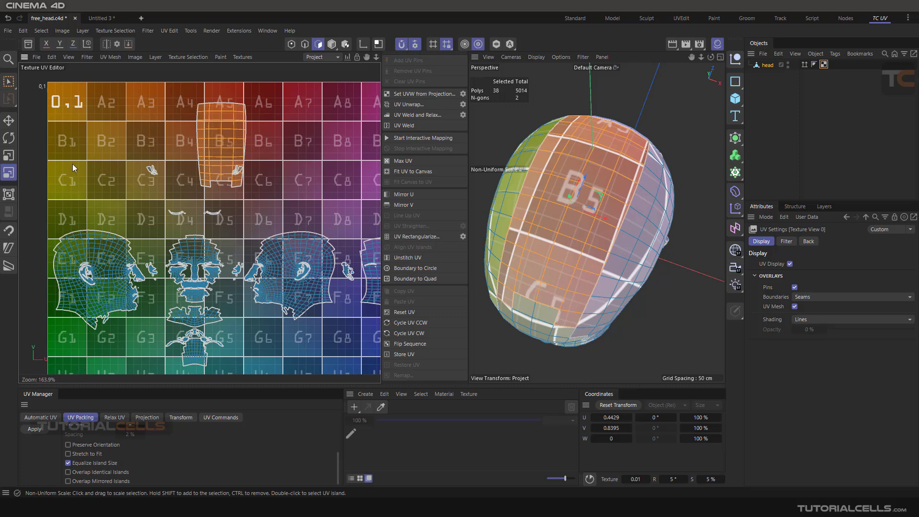
Move the crown island over grid columns 4 and 5, to about U 0.41, V 0.85, and hide the grid texture
{"action": "left_click", "coordinate": [6, 177]}
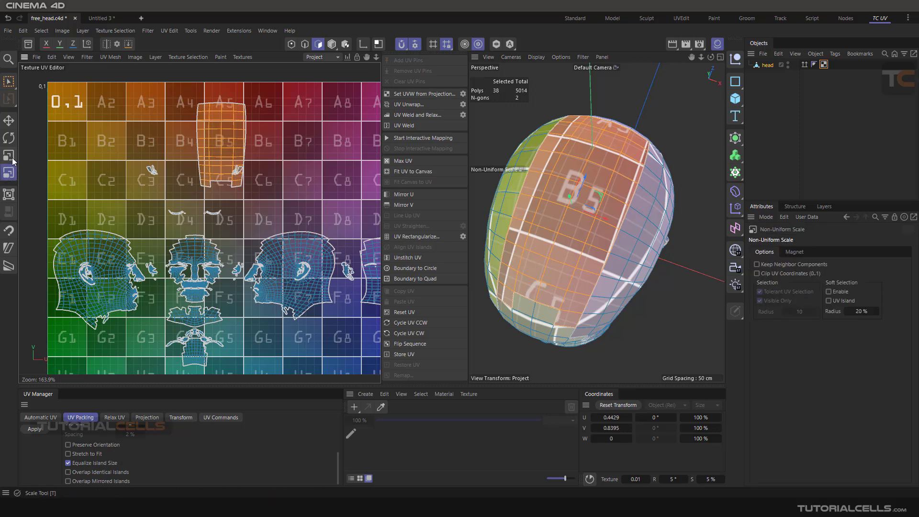
{"action": "left_click", "coordinate": [9, 120]}
{"action": "left_click_drag", "start_coordinate": [225, 126], "coordinate": [213, 121]}
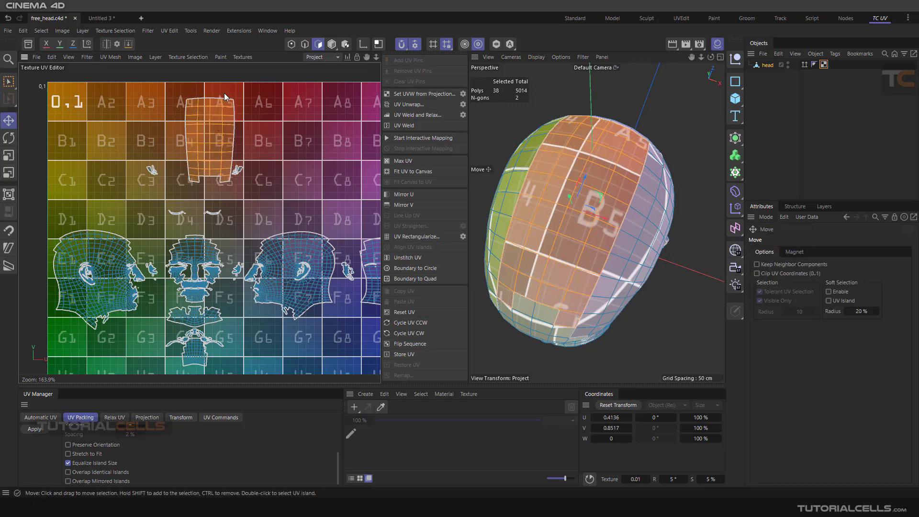
{"action": "left_click", "coordinate": [242, 56]}
{"action": "left_click", "coordinate": [246, 71]}
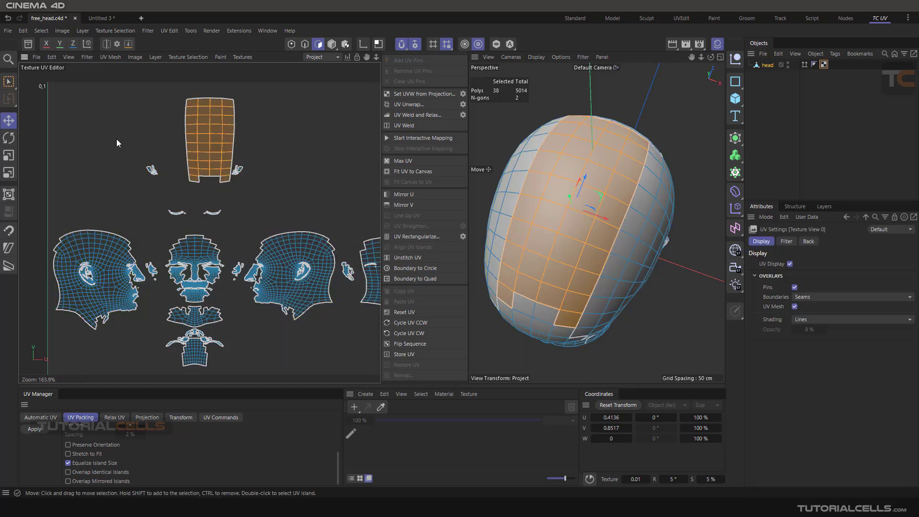
Use UV Transform to move the crown island above the second profile island and make it wider
{"action": "left_click", "coordinate": [9, 195]}
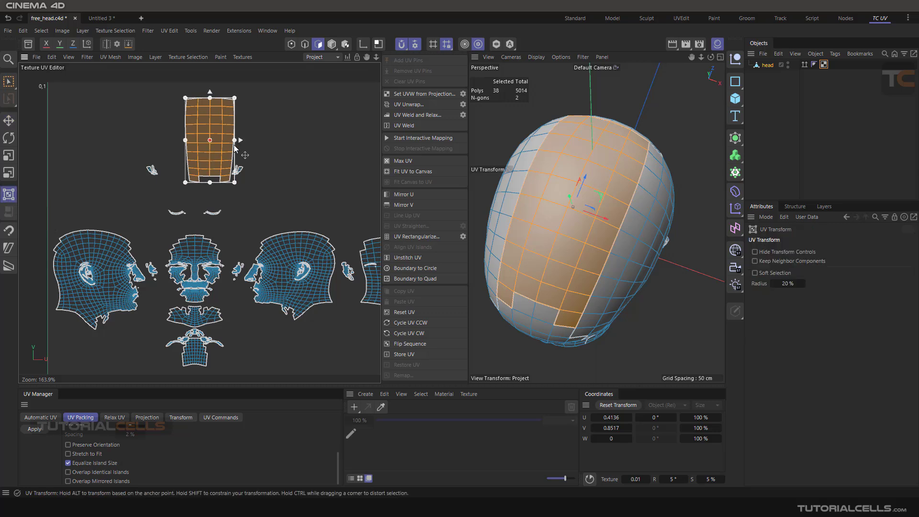
{"action": "left_click_drag", "start_coordinate": [228, 139], "coordinate": [316, 130]}
{"action": "mouse_move", "coordinate": [297, 91]}
{"action": "left_mouse_down"}
{"action": "mouse_move", "coordinate": [294, 127]}
{"action": "mouse_move", "coordinate": [299, 102]}
{"action": "left_mouse_up"}
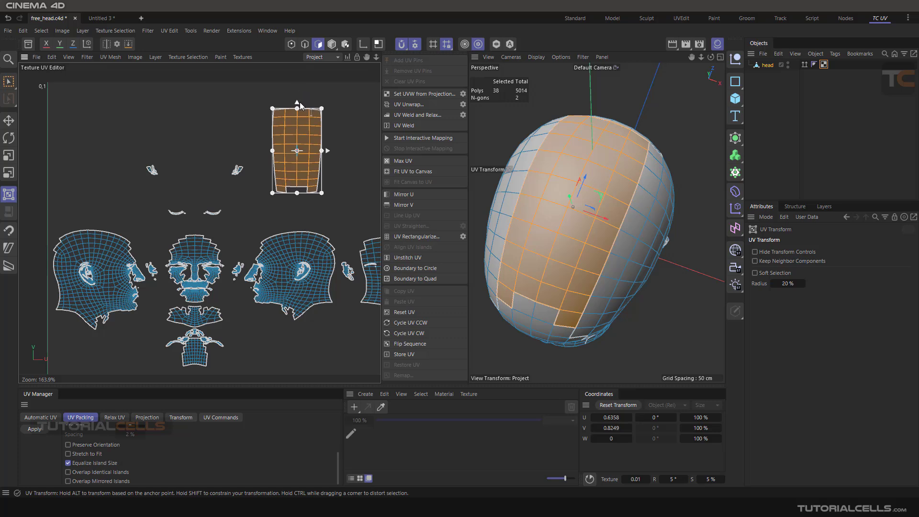
{"action": "left_click_drag", "start_coordinate": [271, 150], "coordinate": [297, 178], "text": "shift"}
{"action": "left_click_drag", "start_coordinate": [274, 139], "coordinate": [258, 148]}
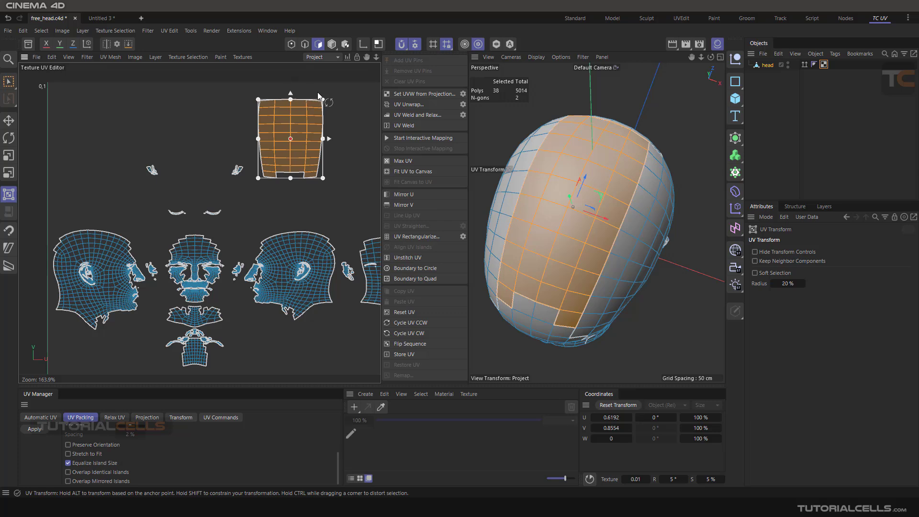
Rotate the crown island slightly, then place the transform anchor at its lower-left corner and rotate it around that point
{"action": "mouse_move", "coordinate": [320, 95]}
{"action": "left_mouse_down"}
{"action": "mouse_move", "coordinate": [343, 157]}
{"action": "mouse_move", "coordinate": [326, 103]}
{"action": "mouse_move", "coordinate": [307, 108]}
{"action": "left_mouse_up"}
{"action": "scroll", "coordinate": [290, 136], "scroll_direction": "up", "scroll_amount": 5}
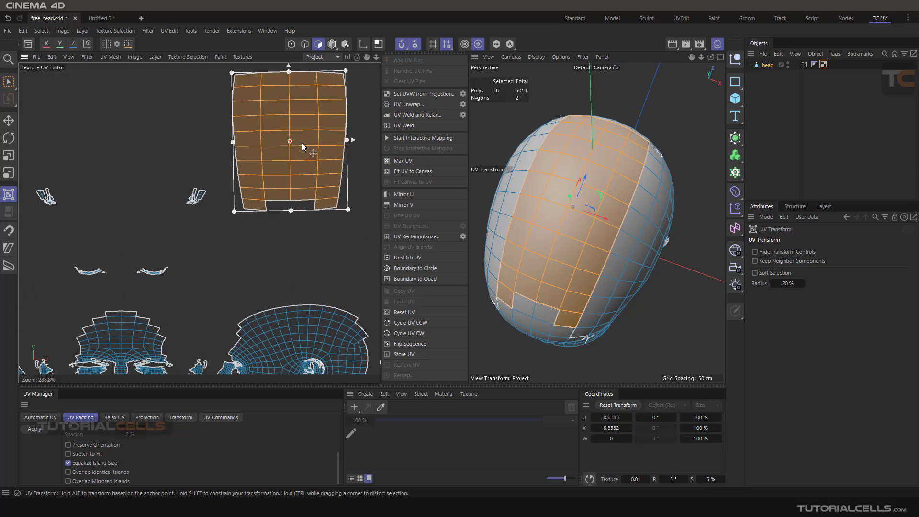
{"action": "middle_click_drag", "start_coordinate": [302, 143], "coordinate": [285, 173], "text": "alt"}
{"action": "left_click_drag", "start_coordinate": [274, 171], "coordinate": [232, 236]}
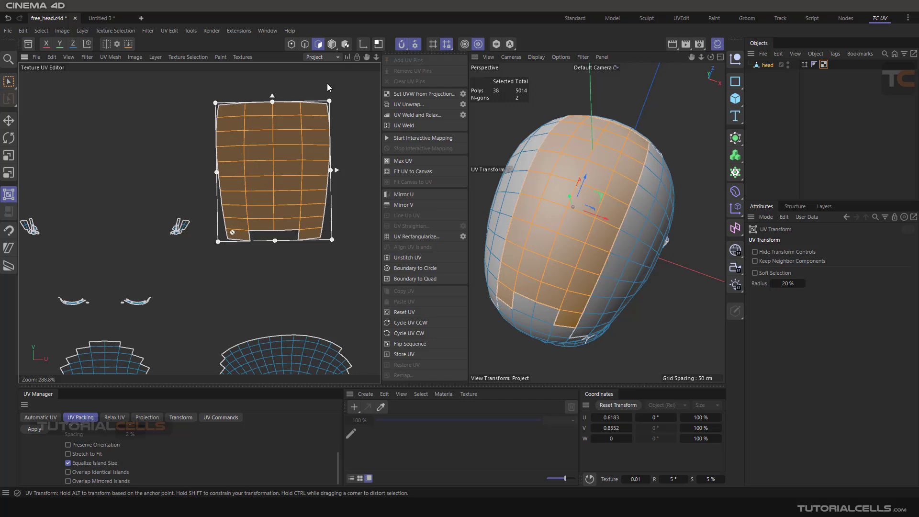
{"action": "left_click_drag", "start_coordinate": [333, 96], "coordinate": [292, 158]}
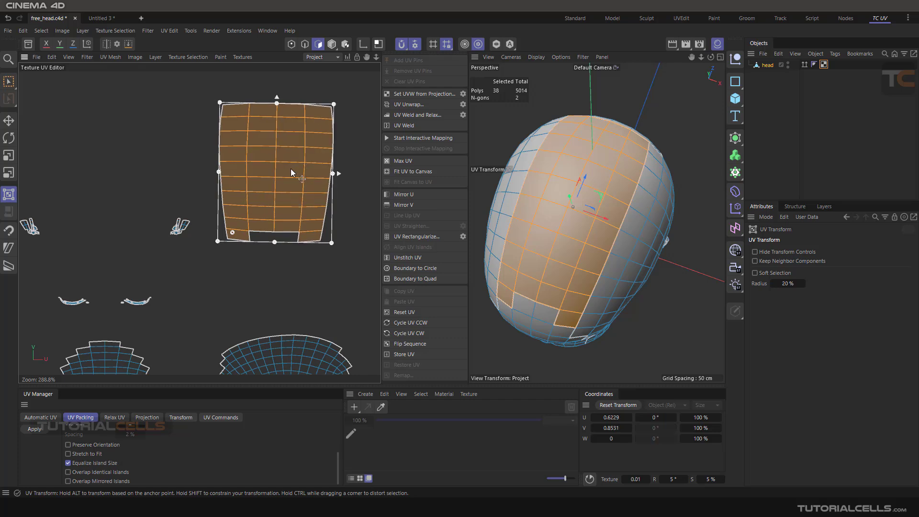
Recentre the transform anchor on the crown island, then distort it by a corner and scale it down
{"action": "left_click_drag", "start_coordinate": [234, 235], "coordinate": [273, 185]}
{"action": "mouse_move", "coordinate": [332, 245]}
{"action": "left_mouse_down", "text": "ctrl"}
{"action": "mouse_move", "coordinate": [328, 215]}
{"action": "mouse_move", "coordinate": [270, 206]}
{"action": "mouse_move", "coordinate": [351, 251]}
{"action": "mouse_move", "coordinate": [292, 266]}
{"action": "mouse_move", "coordinate": [348, 256]}
{"action": "mouse_move", "coordinate": [320, 230]}
{"action": "mouse_move", "coordinate": [334, 254]}
{"action": "mouse_move", "coordinate": [320, 239]}
{"action": "mouse_move", "coordinate": [325, 243]}
{"action": "mouse_move", "coordinate": [299, 200]}
{"action": "mouse_move", "coordinate": [335, 250]}
{"action": "left_mouse_up", "text": "ctrl"}
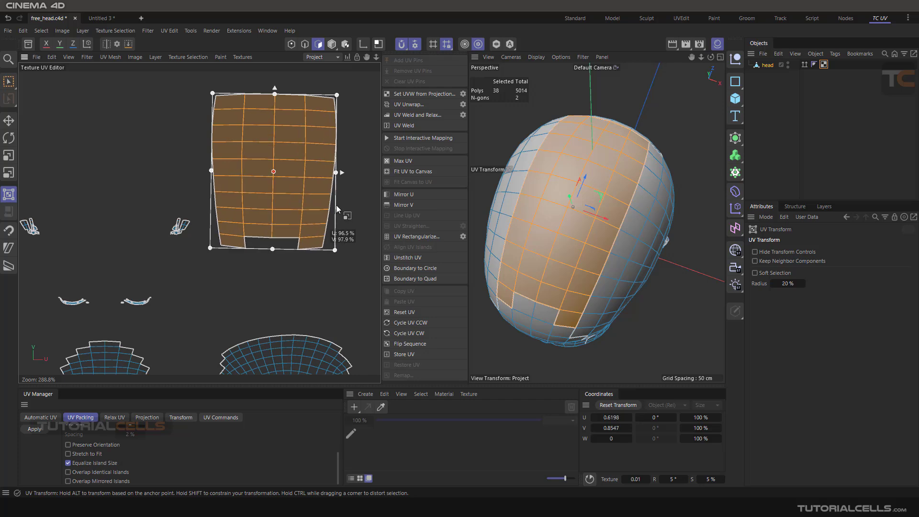
{"action": "left_click_drag", "start_coordinate": [337, 208], "coordinate": [312, 210]}
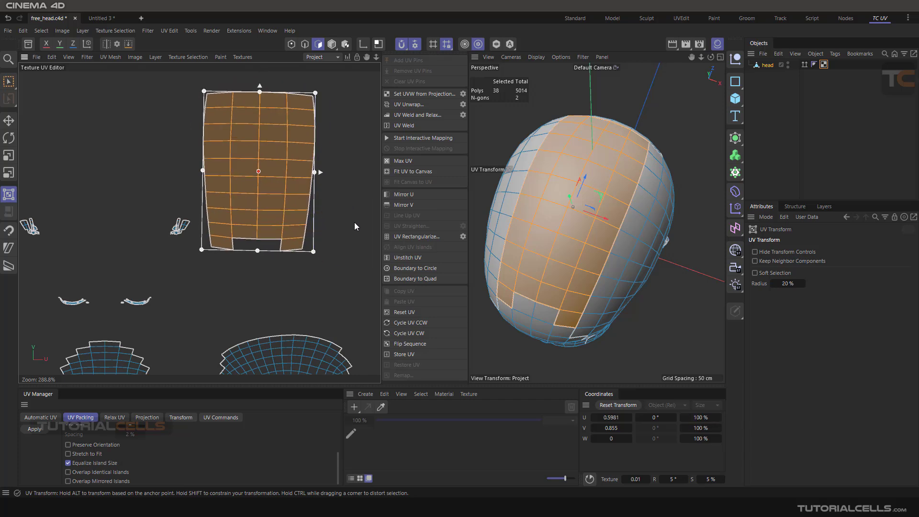
{"action": "mouse_move", "coordinate": [315, 204]}
{"action": "left_mouse_down"}
{"action": "mouse_move", "coordinate": [315, 214]}
{"action": "mouse_move", "coordinate": [323, 190]}
{"action": "mouse_move", "coordinate": [301, 235]}
{"action": "mouse_move", "coordinate": [307, 211]}
{"action": "left_mouse_up"}
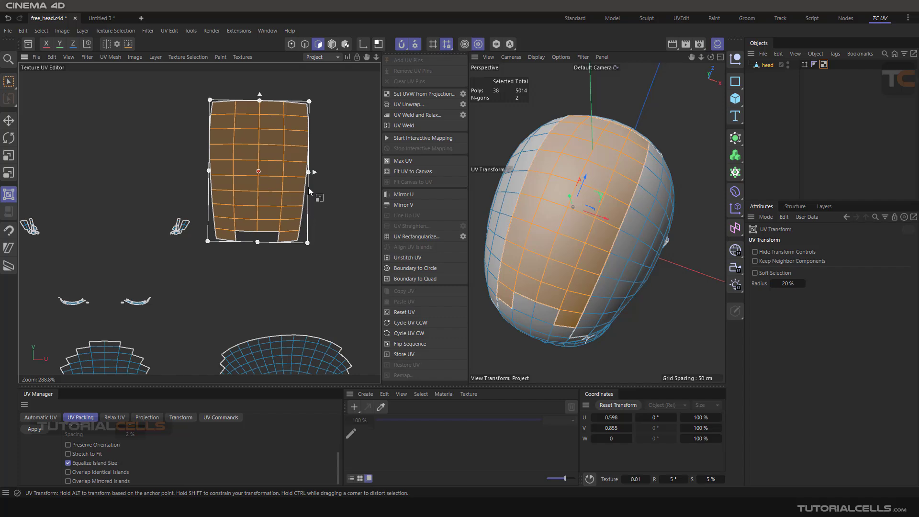
{"action": "left_click_drag", "start_coordinate": [308, 192], "coordinate": [297, 137]}
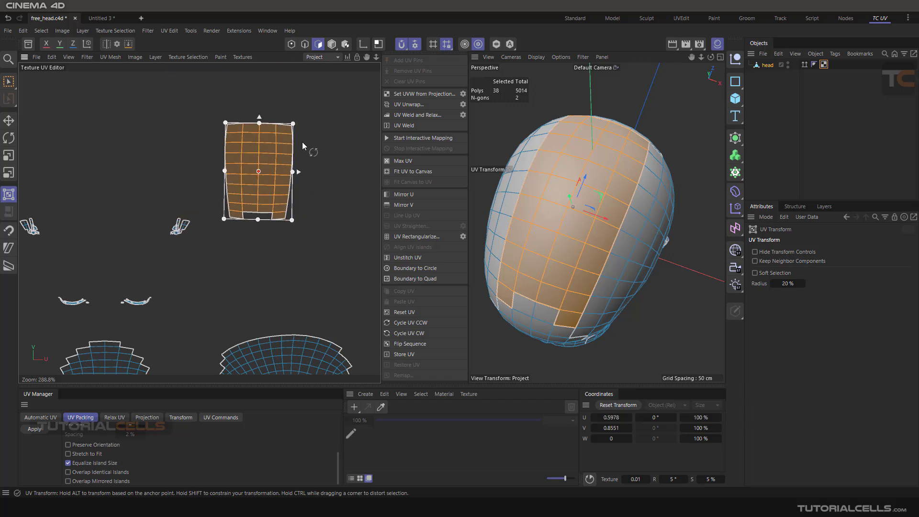
Undo the last transform of the crown island and make the island slightly wider
{"action": "key", "text": "ctrl+z"}
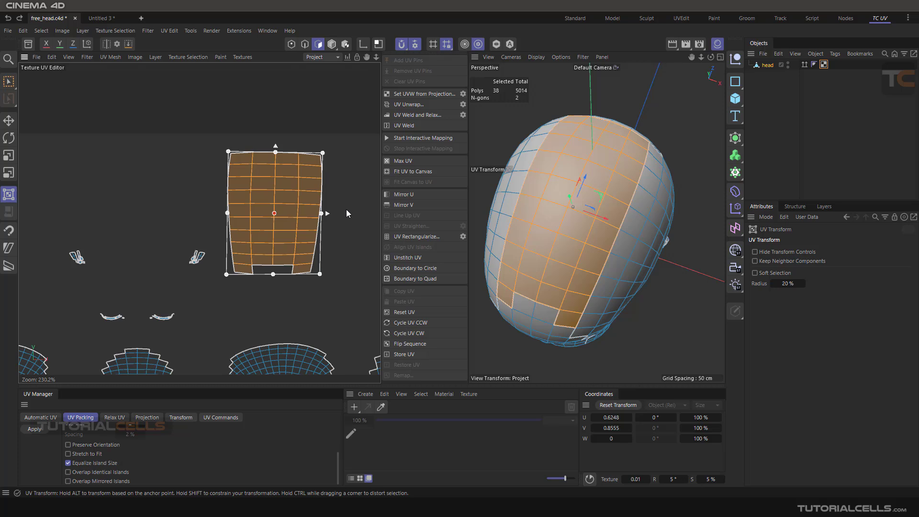
{"action": "mouse_move", "coordinate": [323, 219]}
{"action": "left_mouse_down"}
{"action": "mouse_move", "coordinate": [344, 229]}
{"action": "mouse_move", "coordinate": [328, 228]}
{"action": "left_mouse_up"}
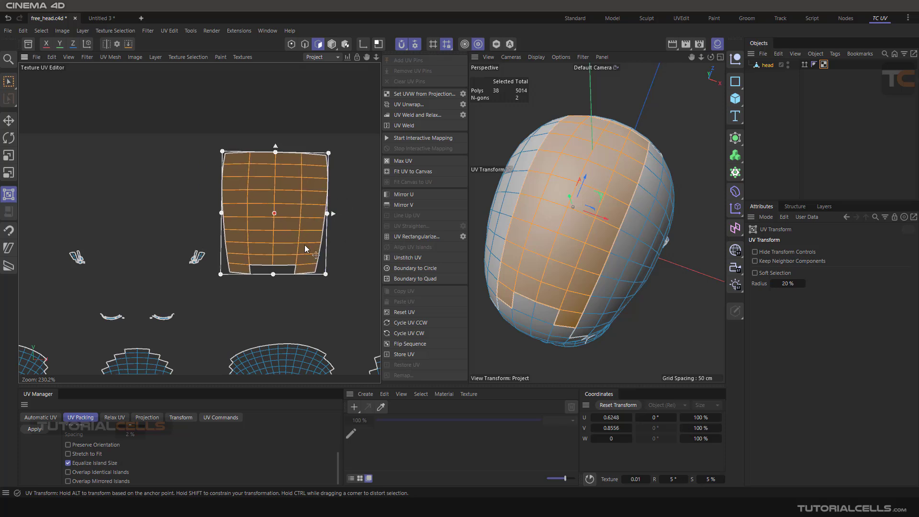
Shear the crown island slightly with Shear U and Shear V
{"action": "scroll", "coordinate": [301, 243], "scroll_direction": "down", "scroll_amount": 1}
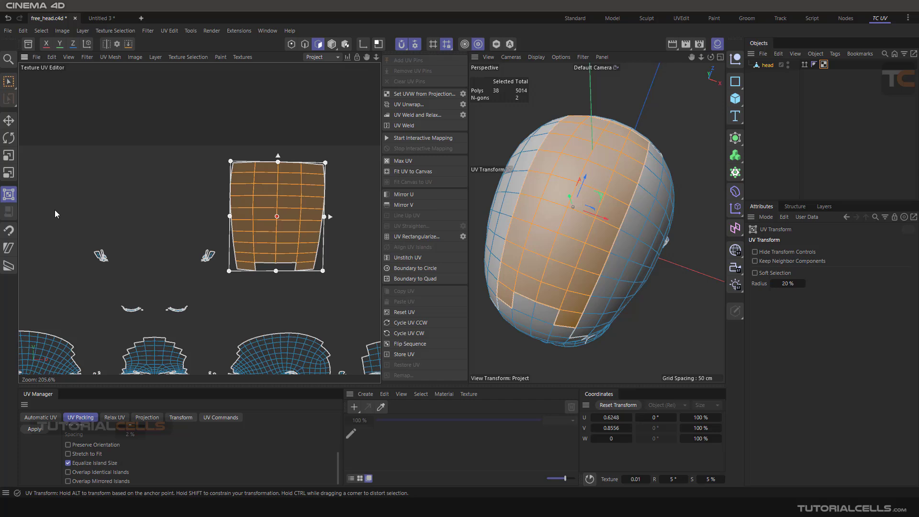
{"action": "left_click", "coordinate": [7, 250]}
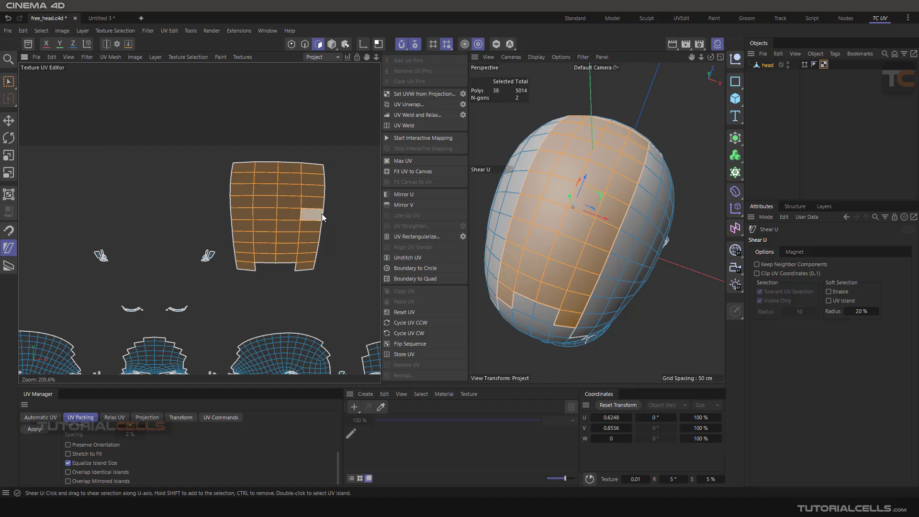
{"action": "left_click_drag", "start_coordinate": [322, 213], "coordinate": [280, 220]}
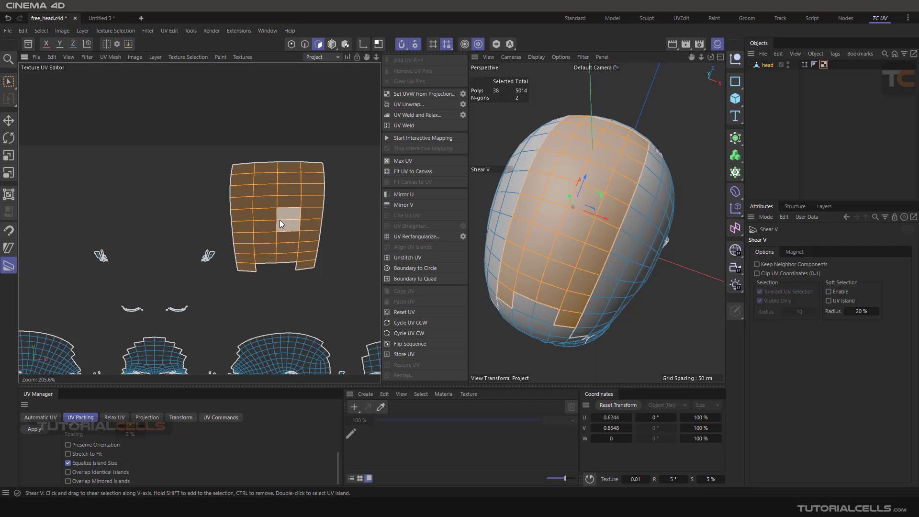
Select the two polygons in the crown island's upper-left corner and activate UV Transform on them
{"action": "left_click", "coordinate": [242, 172]}
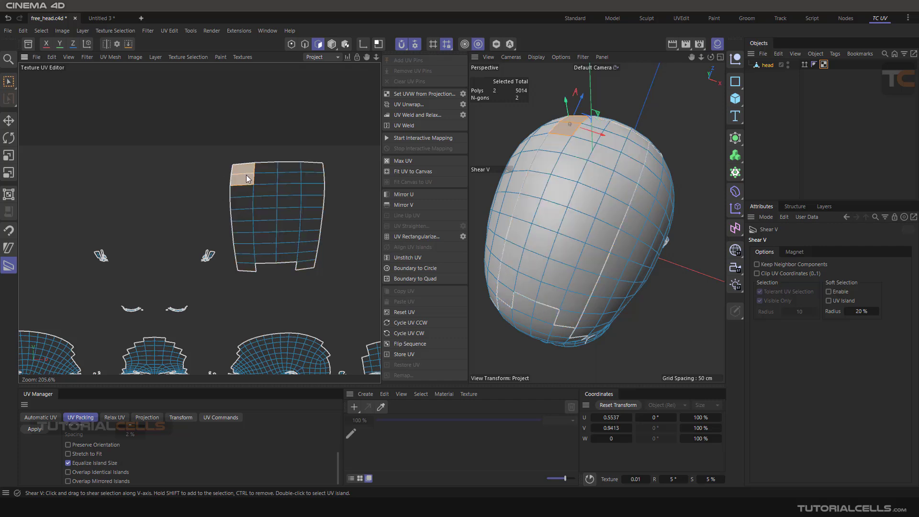
{"action": "scroll", "coordinate": [235, 177], "scroll_direction": "up", "scroll_amount": 2}
{"action": "scroll", "coordinate": [235, 179], "scroll_direction": "up", "scroll_amount": 2}
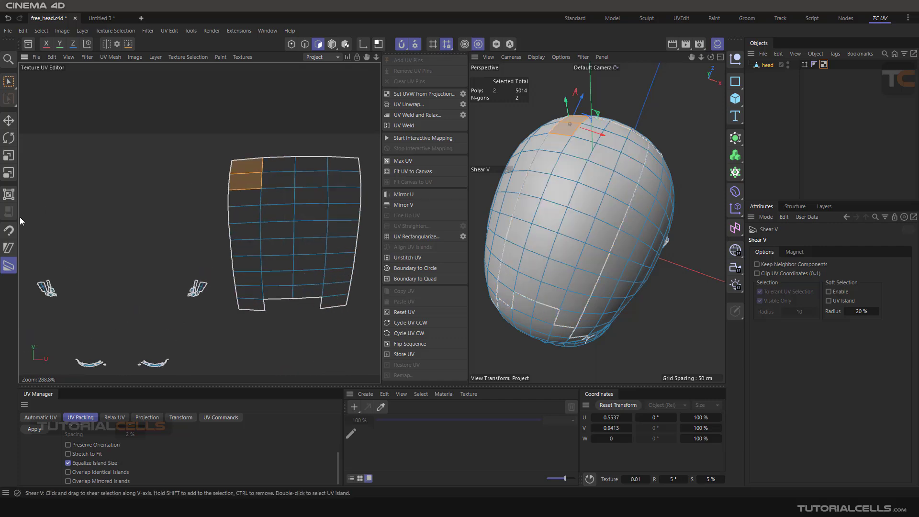
{"action": "left_click", "coordinate": [9, 195]}
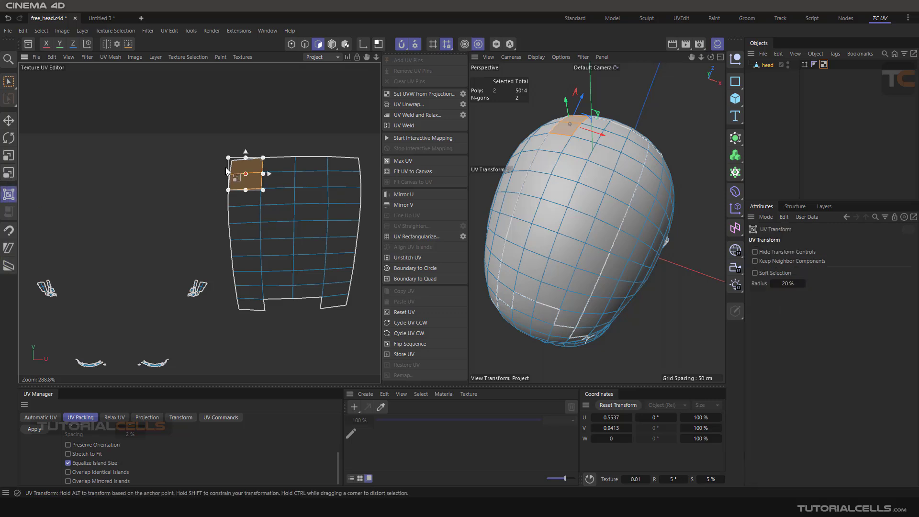
{"action": "scroll", "coordinate": [218, 176], "scroll_direction": "up", "scroll_amount": 5}
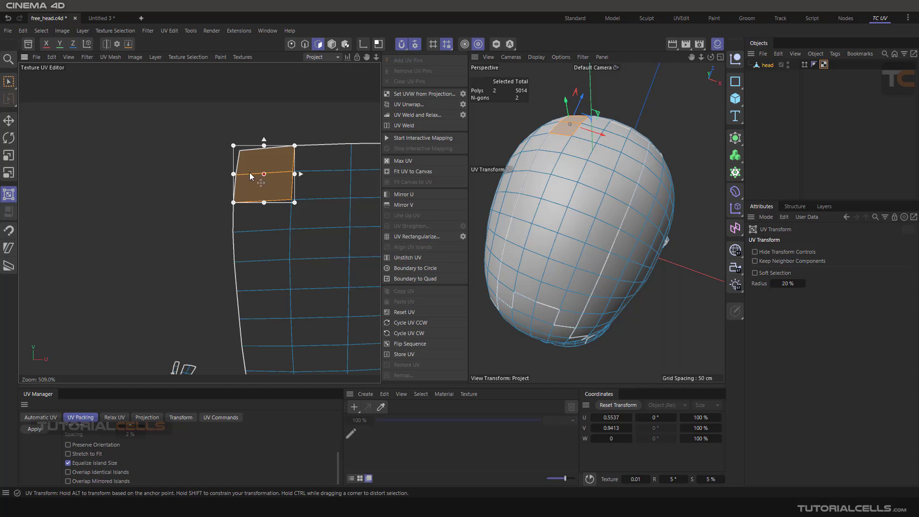
{"action": "left_click_drag", "start_coordinate": [231, 154], "coordinate": [203, 164]}
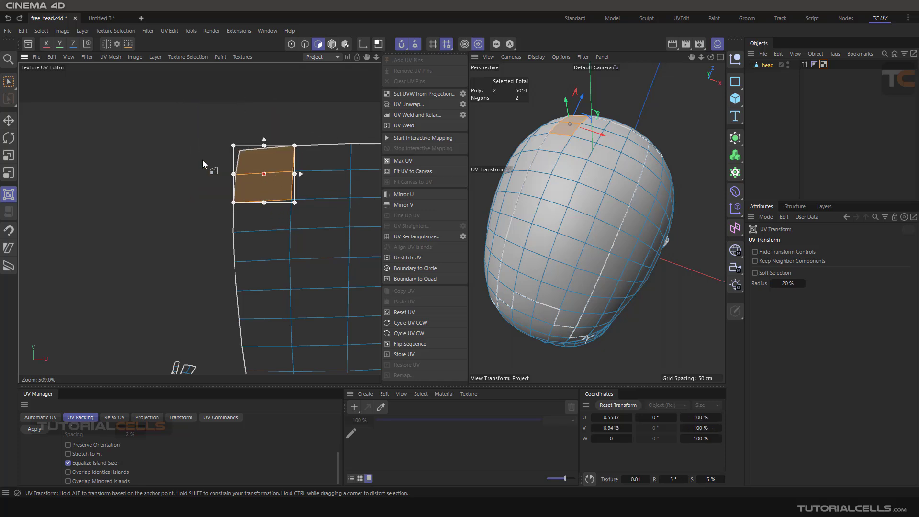
Try to move the two selected corner polygons away from the crown island, and undo the move
{"action": "left_click", "coordinate": [9, 155]}
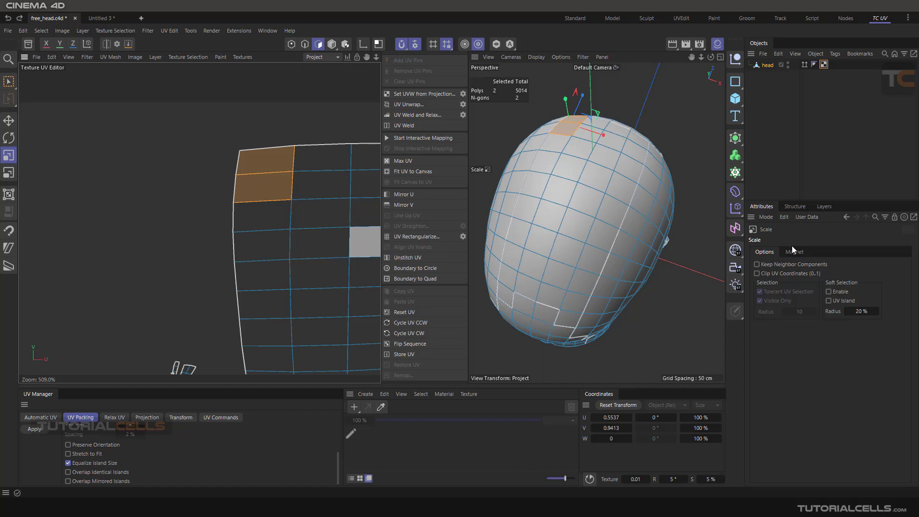
{"action": "left_click", "coordinate": [8, 120]}
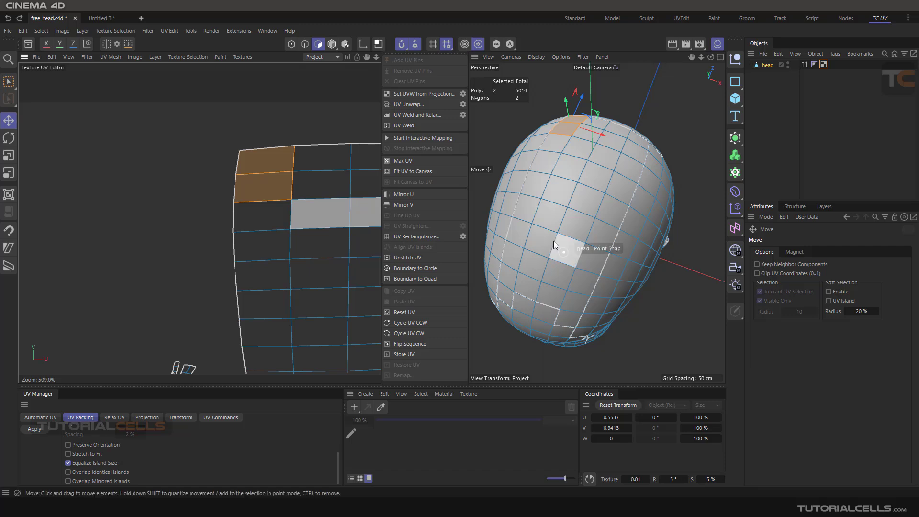
{"action": "left_click_drag", "start_coordinate": [264, 168], "coordinate": [238, 153]}
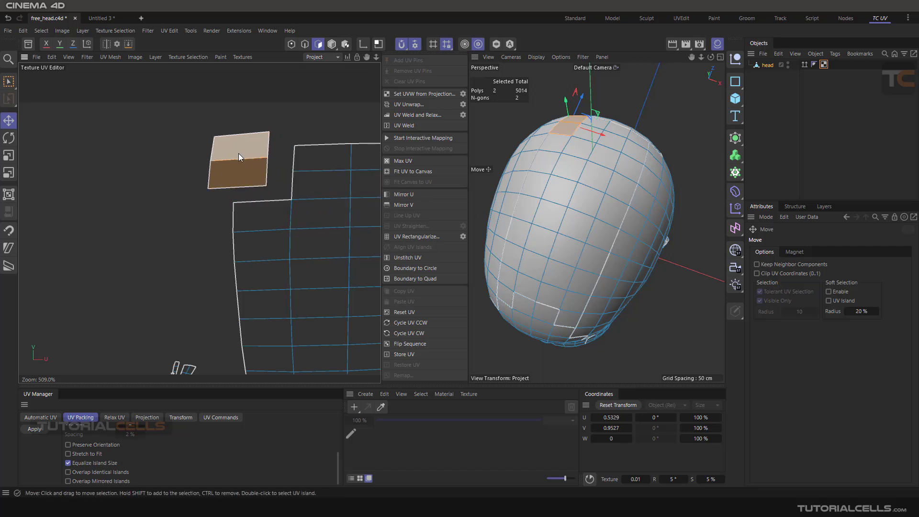
{"action": "key", "text": "ctrl+z"}
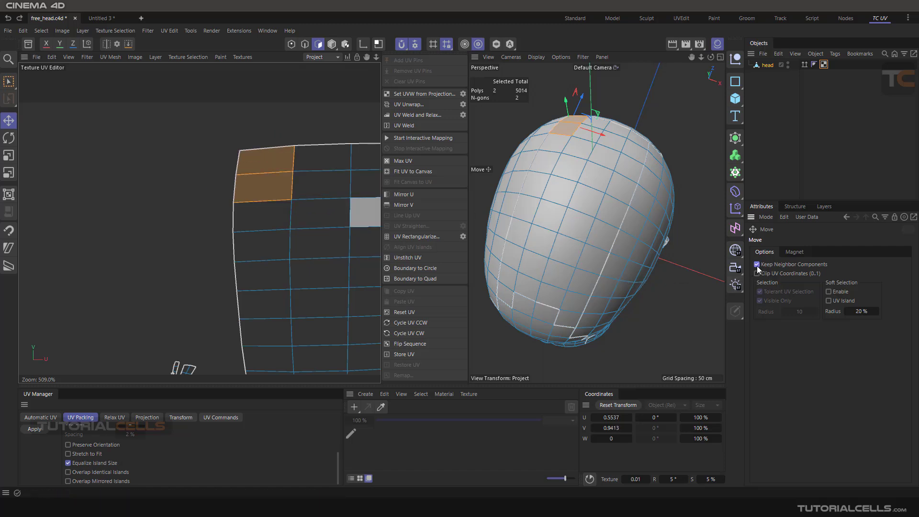
Enable Keep Neighbor Components, test it by moving the two corner polygons, and undo the move
{"action": "left_click", "coordinate": [757, 264]}
{"action": "mouse_move", "coordinate": [271, 164]}
{"action": "left_mouse_down"}
{"action": "mouse_move", "coordinate": [240, 149]}
{"action": "mouse_move", "coordinate": [257, 155]}
{"action": "left_mouse_up"}
{"action": "key", "text": "ctrl+z"}
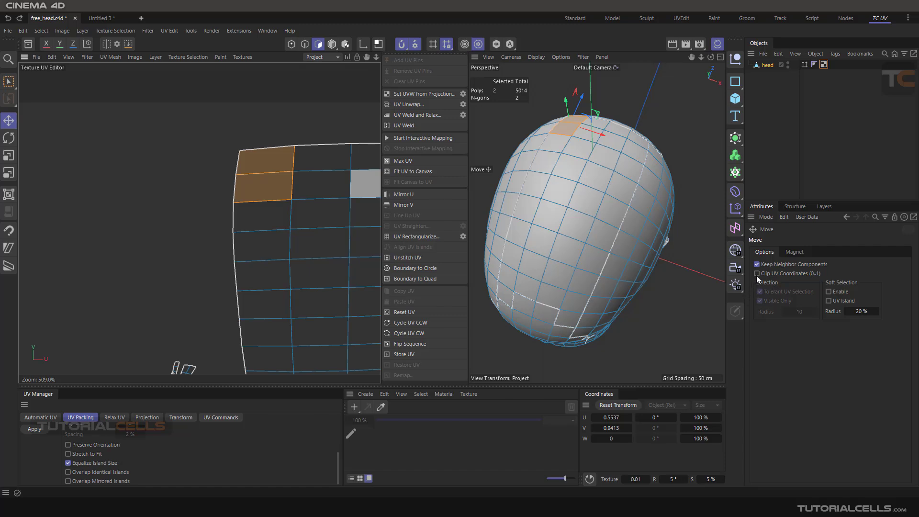
Check the tool options of Rotate, Scale and Magnet for the Keep Neighbor Components setting
{"action": "left_click", "coordinate": [761, 274]}
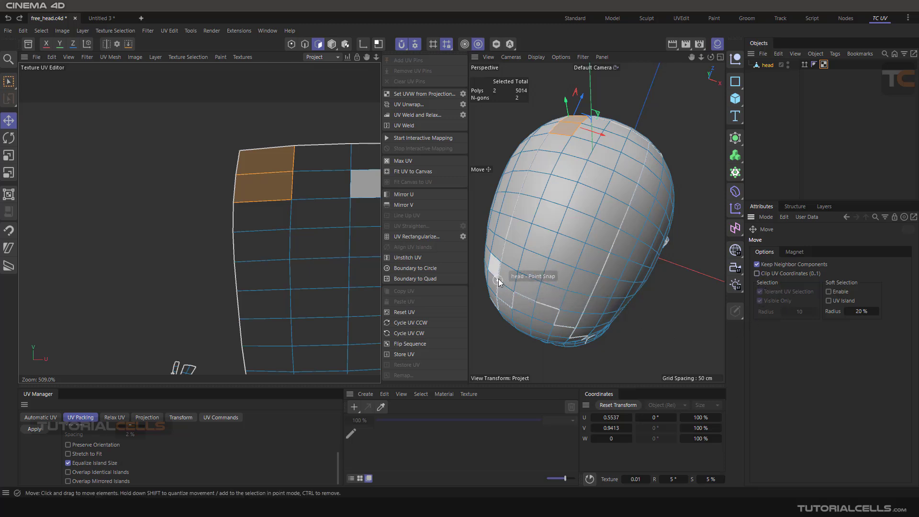
{"action": "left_click", "coordinate": [10, 138]}
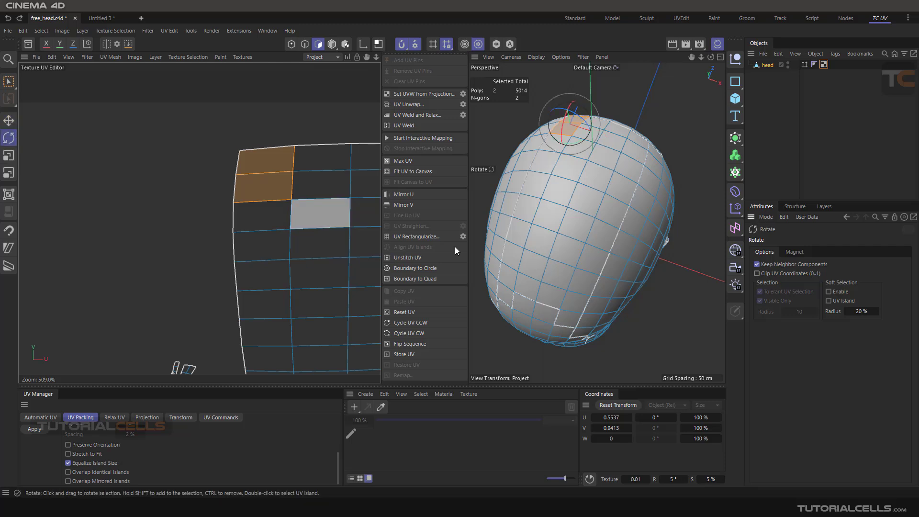
{"action": "key", "text": "t"}
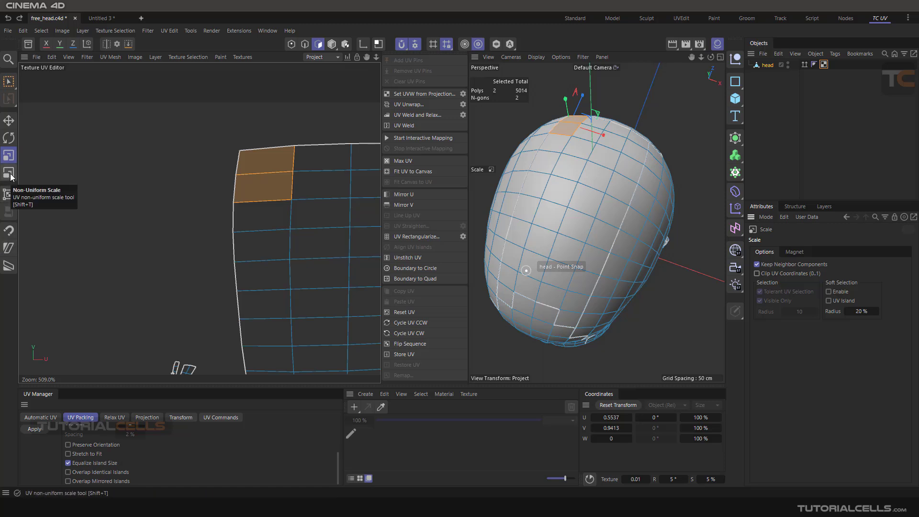
{"action": "left_click", "coordinate": [9, 231]}
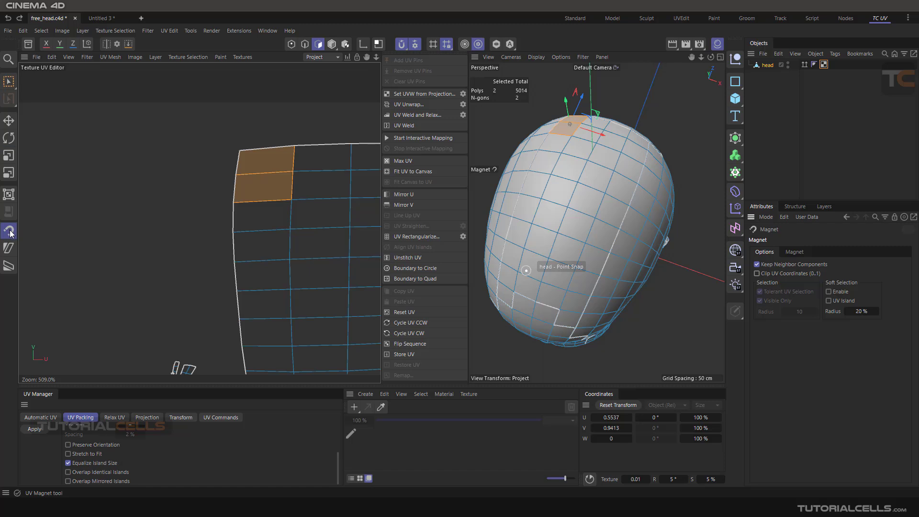
Activate the Move tool and enable Clip UV Coordinates (0,1)
{"action": "left_click", "coordinate": [10, 121]}
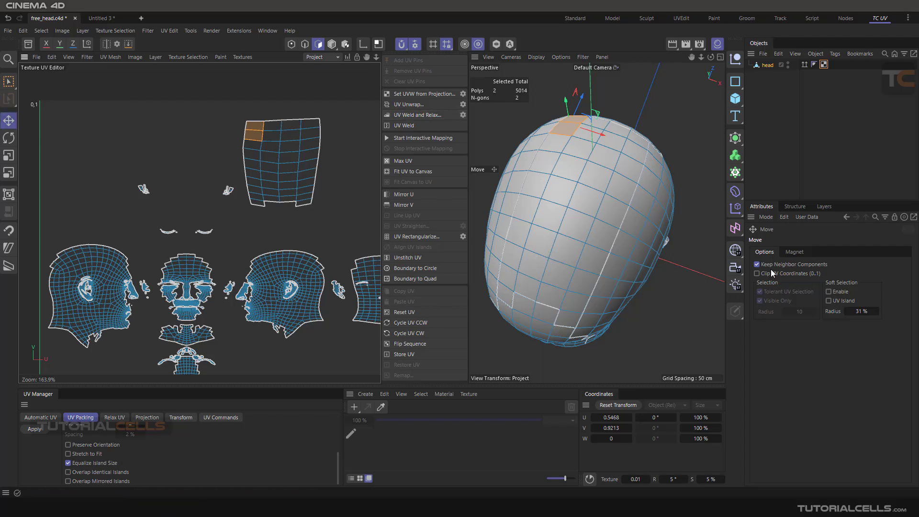
{"action": "scroll", "coordinate": [258, 123], "scroll_direction": "up", "scroll_amount": 5}
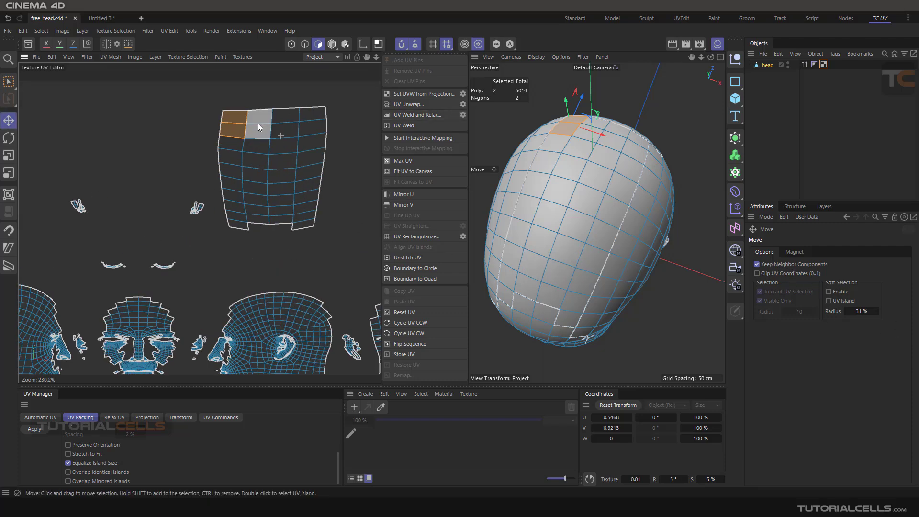
{"action": "scroll", "coordinate": [255, 140], "scroll_direction": "down", "scroll_amount": 2}
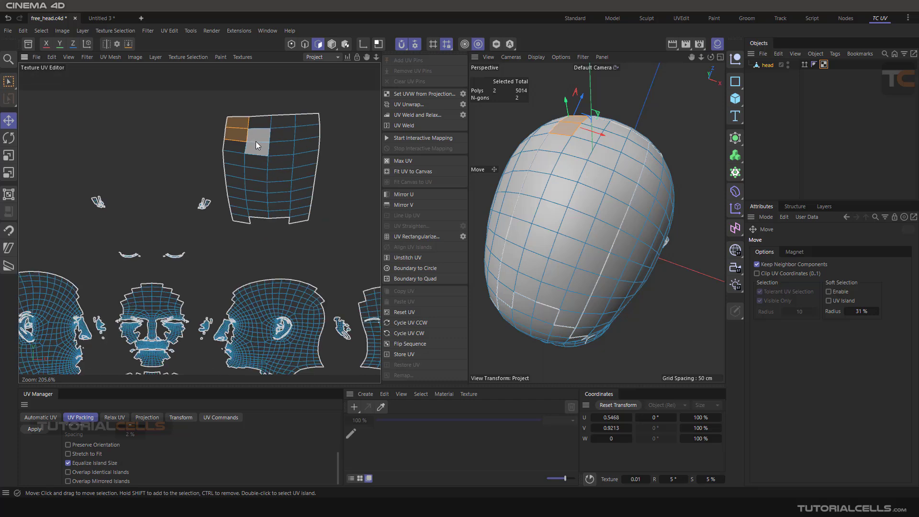
{"action": "left_click", "coordinate": [769, 274]}
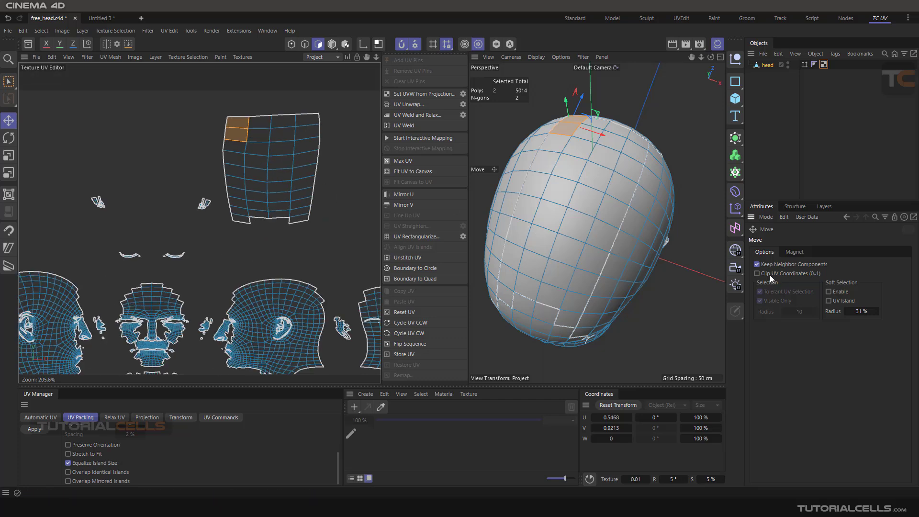
{"action": "middle_click_drag", "start_coordinate": [252, 145], "coordinate": [261, 151]}
{"action": "middle_click_drag", "start_coordinate": [222, 93], "coordinate": [237, 133]}
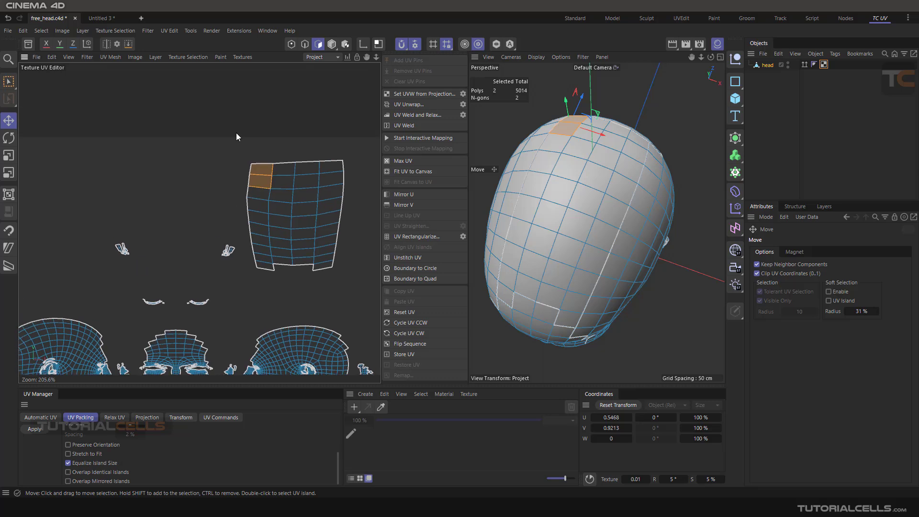
Move the two corner polygons of the crown island to about U 0.551, V 0.926, and leave Clip UV Coordinates (0,1) enabled
{"action": "left_click", "coordinate": [759, 274]}
{"action": "mouse_move", "coordinate": [270, 175]}
{"action": "left_mouse_down"}
{"action": "mouse_move", "coordinate": [235, 122]}
{"action": "mouse_move", "coordinate": [280, 170]}
{"action": "mouse_move", "coordinate": [277, 182]}
{"action": "mouse_move", "coordinate": [266, 177]}
{"action": "mouse_move", "coordinate": [246, 128]}
{"action": "mouse_move", "coordinate": [262, 175]}
{"action": "left_mouse_up"}
{"action": "left_click", "coordinate": [757, 273]}
{"action": "scroll", "coordinate": [268, 173], "scroll_direction": "down", "scroll_amount": 5}
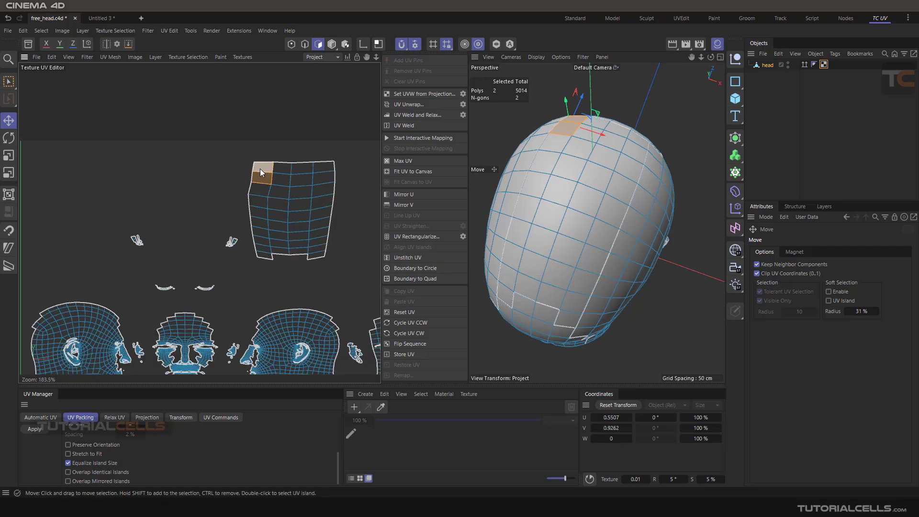
Enable Soft Selection and move the two corner polygons slightly down to about U 0.553, V 0.916
{"action": "middle_click_drag", "start_coordinate": [146, 149], "coordinate": [129, 113], "text": "alt"}
{"action": "scroll", "coordinate": [240, 145], "scroll_direction": "up", "scroll_amount": 3}
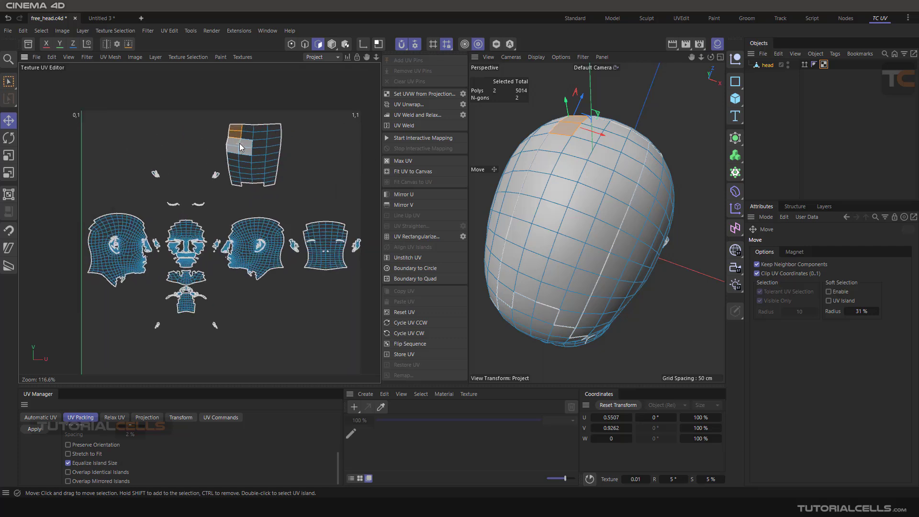
{"action": "scroll", "coordinate": [259, 154], "scroll_direction": "down", "scroll_amount": 2}
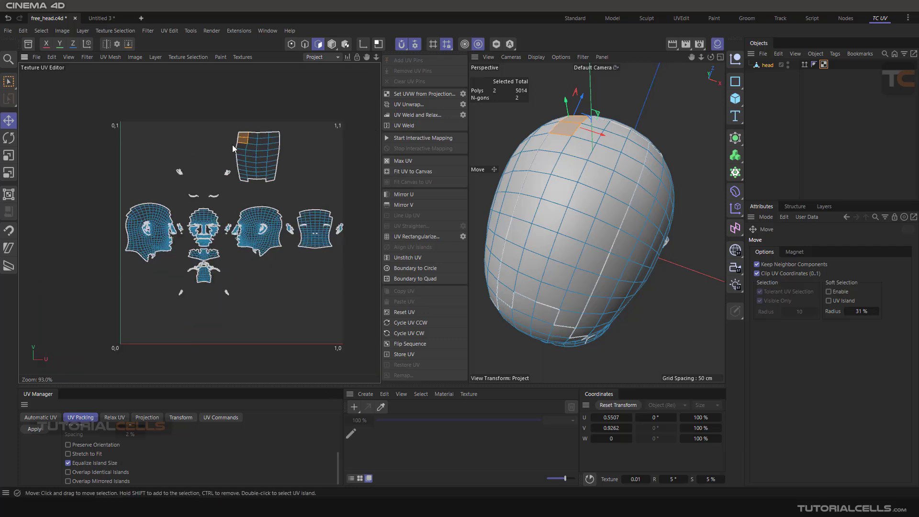
{"action": "scroll", "coordinate": [234, 145], "scroll_direction": "up", "scroll_amount": 2}
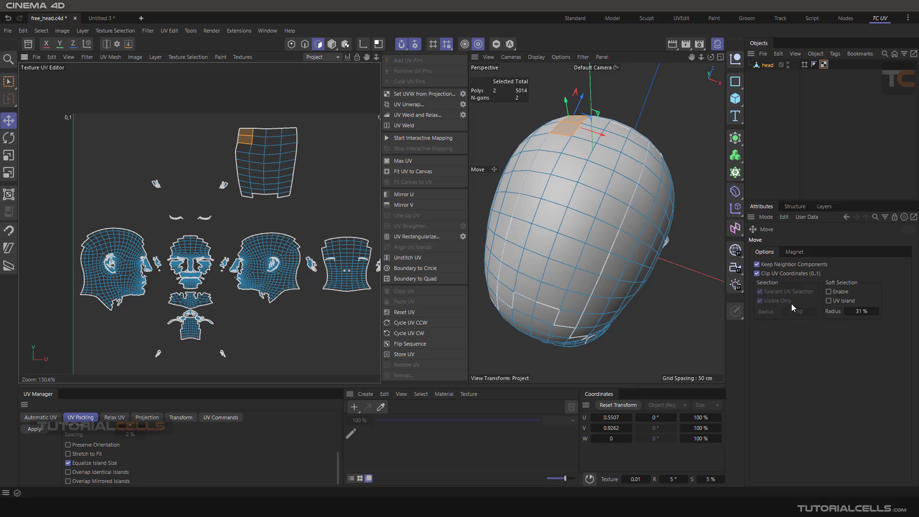
{"action": "left_click", "coordinate": [828, 292]}
{"action": "scroll", "coordinate": [255, 142], "scroll_direction": "up", "scroll_amount": 3}
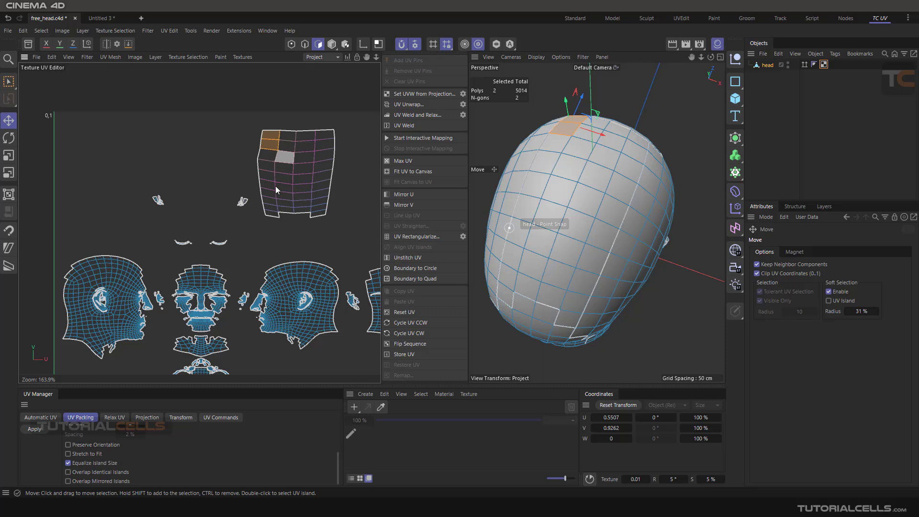
{"action": "mouse_move", "coordinate": [268, 142]}
{"action": "left_mouse_down"}
{"action": "mouse_move", "coordinate": [253, 133]}
{"action": "mouse_move", "coordinate": [280, 139]}
{"action": "mouse_move", "coordinate": [254, 143]}
{"action": "mouse_move", "coordinate": [306, 151]}
{"action": "mouse_move", "coordinate": [274, 137]}
{"action": "mouse_move", "coordinate": [257, 160]}
{"action": "mouse_move", "coordinate": [274, 167]}
{"action": "mouse_move", "coordinate": [266, 155]}
{"action": "mouse_move", "coordinate": [279, 139]}
{"action": "mouse_move", "coordinate": [269, 150]}
{"action": "left_mouse_up"}
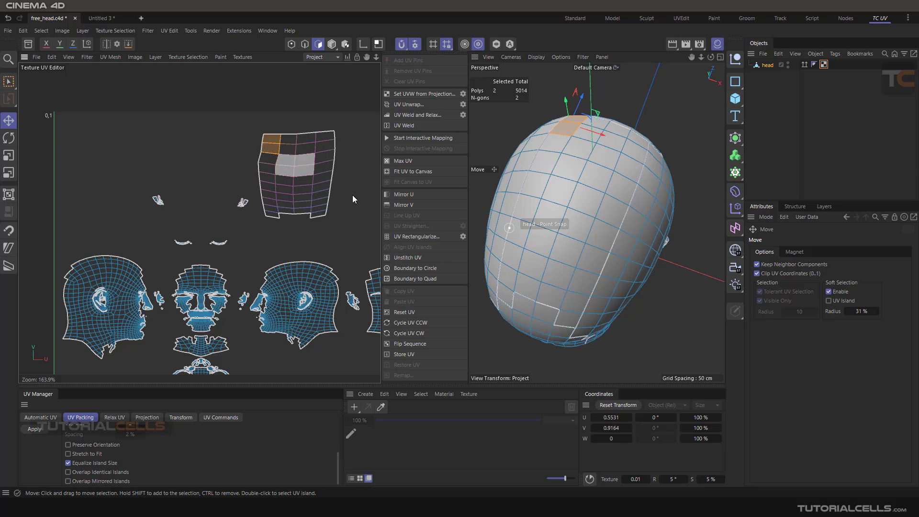
Restrict the soft selection to the UV island, move the corner polygons slightly up, and clear the selection
{"action": "left_click", "coordinate": [842, 301]}
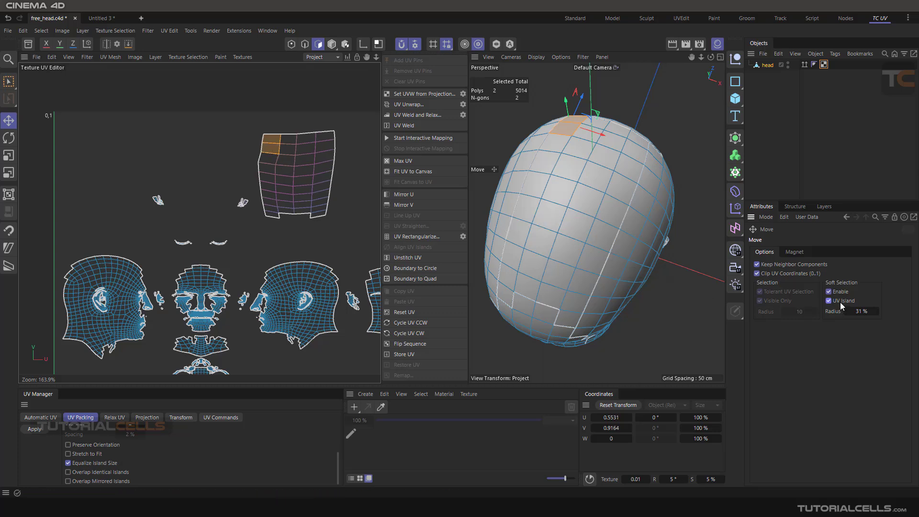
{"action": "mouse_move", "coordinate": [274, 156]}
{"action": "left_mouse_down"}
{"action": "mouse_move", "coordinate": [268, 137]}
{"action": "mouse_move", "coordinate": [281, 168]}
{"action": "mouse_move", "coordinate": [292, 125]}
{"action": "mouse_move", "coordinate": [275, 148]}
{"action": "left_mouse_up"}
{"action": "left_click", "coordinate": [237, 151]}
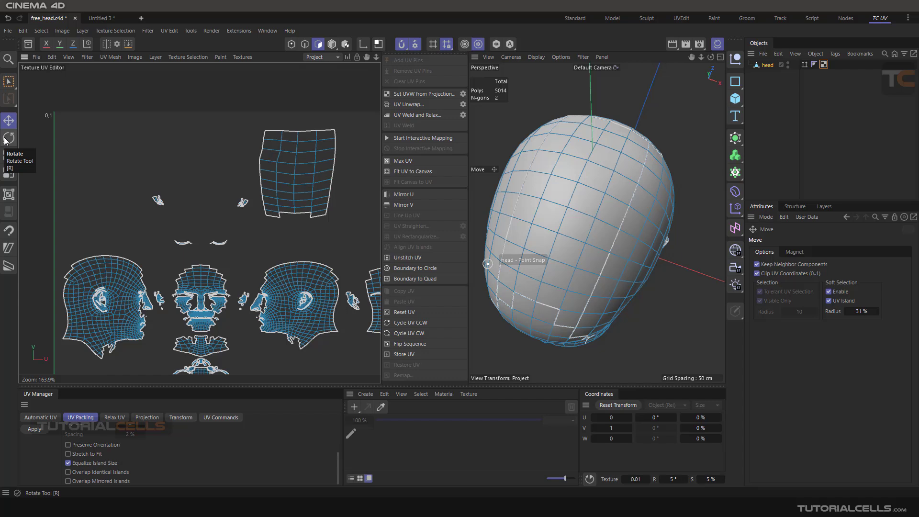
Deform the crown island and both head profile islands with the Magnet tool, raising its radius to 51 %
{"action": "left_click", "coordinate": [10, 231]}
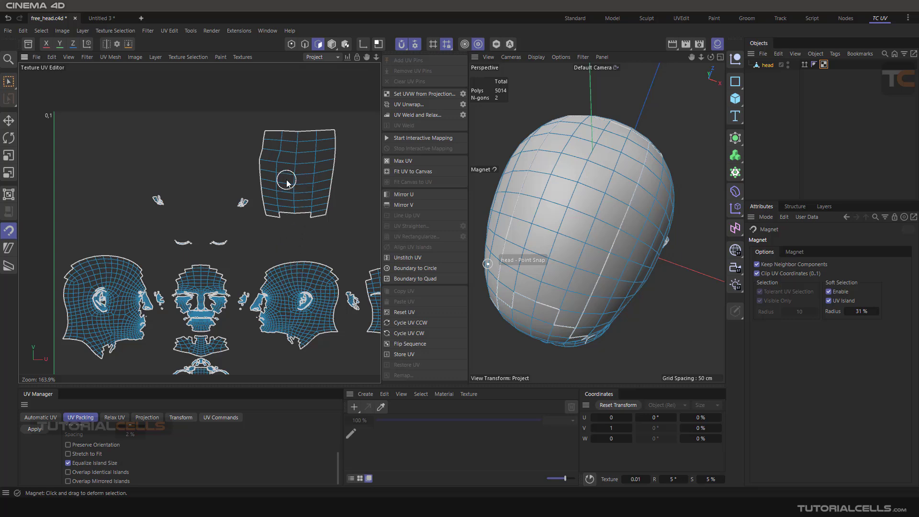
{"action": "mouse_move", "coordinate": [300, 172]}
{"action": "left_mouse_down"}
{"action": "mouse_move", "coordinate": [308, 167]}
{"action": "mouse_move", "coordinate": [300, 229]}
{"action": "left_mouse_up"}
{"action": "left_click_drag", "start_coordinate": [304, 291], "coordinate": [290, 286]}
{"action": "left_click_drag", "start_coordinate": [296, 204], "coordinate": [307, 174]}
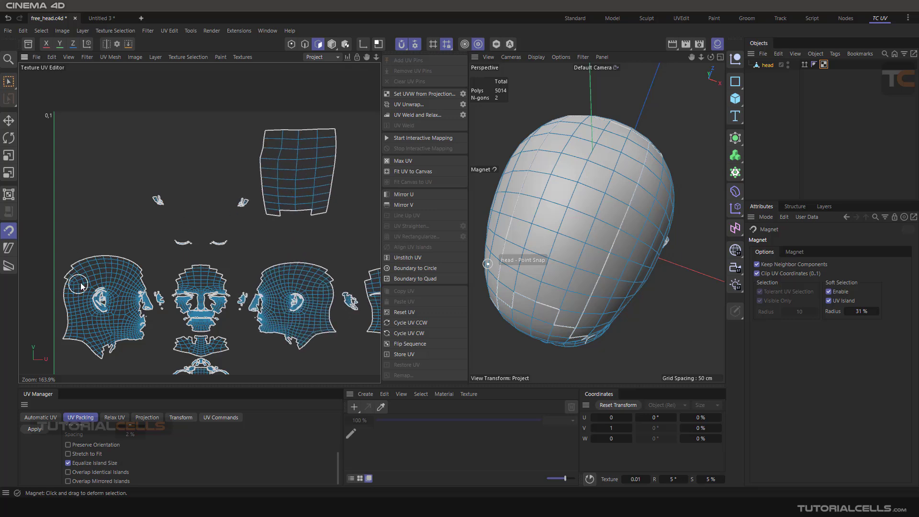
{"action": "mouse_move", "coordinate": [81, 283]}
{"action": "left_mouse_down"}
{"action": "mouse_move", "coordinate": [89, 280]}
{"action": "mouse_move", "coordinate": [36, 288]}
{"action": "mouse_move", "coordinate": [137, 289]}
{"action": "mouse_move", "coordinate": [83, 285]}
{"action": "left_mouse_up"}
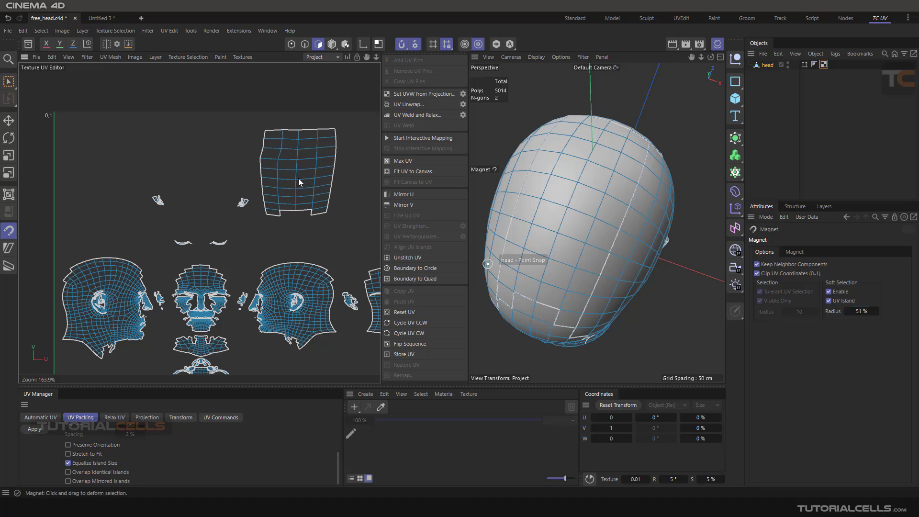
Deform the crown island with the Magnet tool, trying it without the UV Island restriction and again with the restriction re-enabled
{"action": "mouse_move", "coordinate": [298, 178]}
{"action": "left_mouse_down"}
{"action": "mouse_move", "coordinate": [289, 191]}
{"action": "mouse_move", "coordinate": [312, 163]}
{"action": "mouse_move", "coordinate": [312, 180]}
{"action": "mouse_move", "coordinate": [305, 190]}
{"action": "mouse_move", "coordinate": [301, 182]}
{"action": "left_mouse_up"}
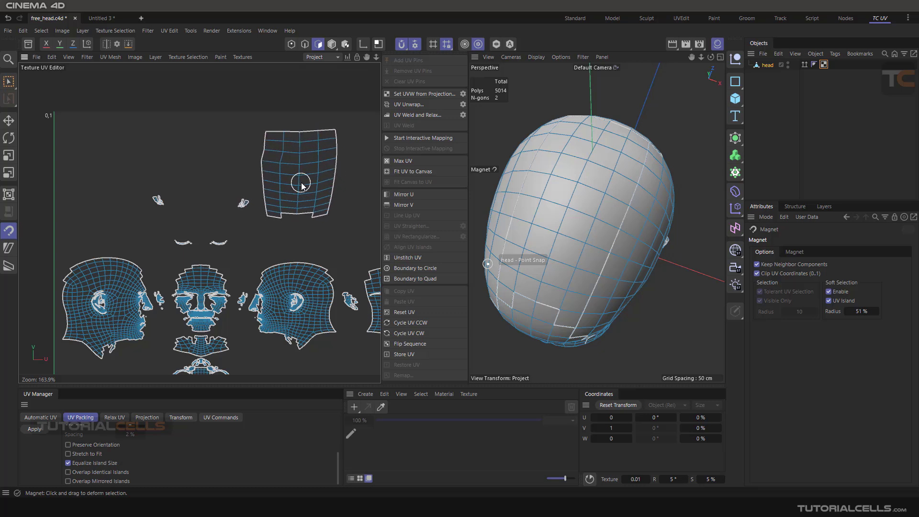
{"action": "left_click", "coordinate": [839, 301]}
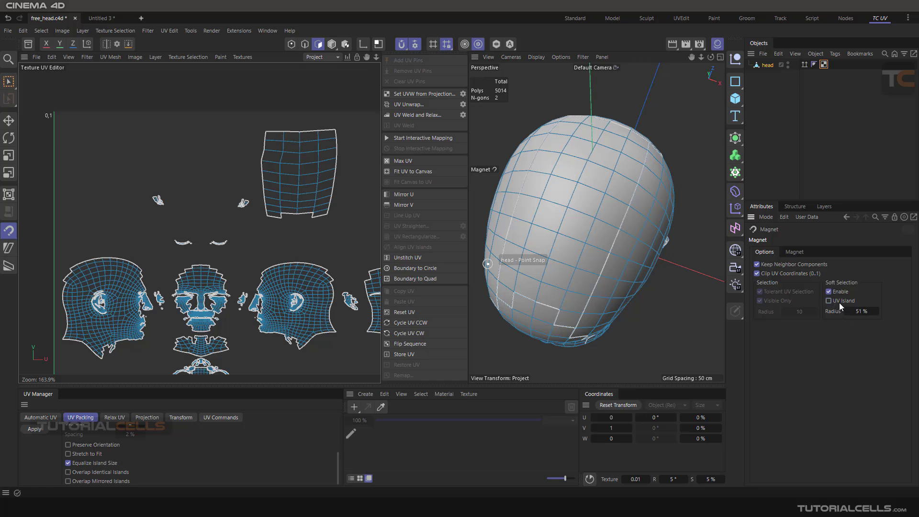
{"action": "mouse_move", "coordinate": [332, 206]}
{"action": "left_mouse_down"}
{"action": "mouse_move", "coordinate": [321, 188]}
{"action": "mouse_move", "coordinate": [294, 182]}
{"action": "mouse_move", "coordinate": [306, 188]}
{"action": "left_mouse_up"}
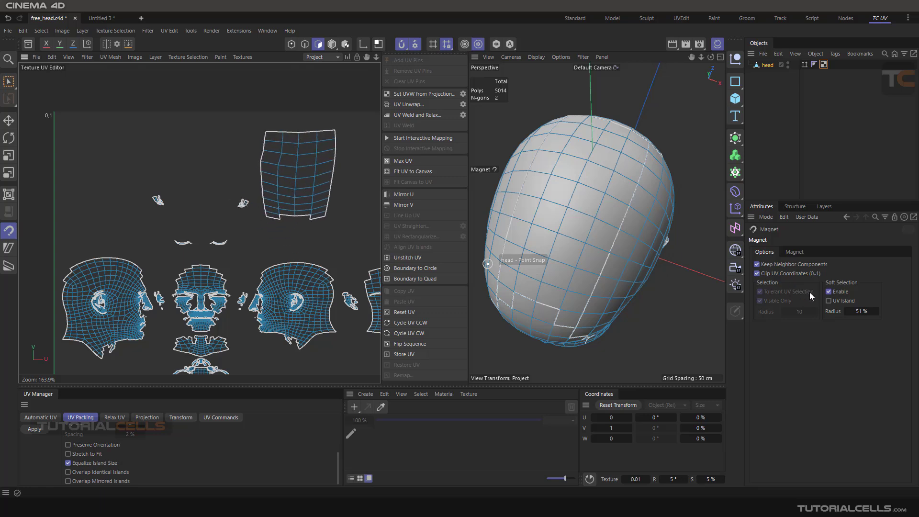
{"action": "left_click", "coordinate": [829, 300]}
{"action": "left_click_drag", "start_coordinate": [301, 170], "coordinate": [303, 168]}
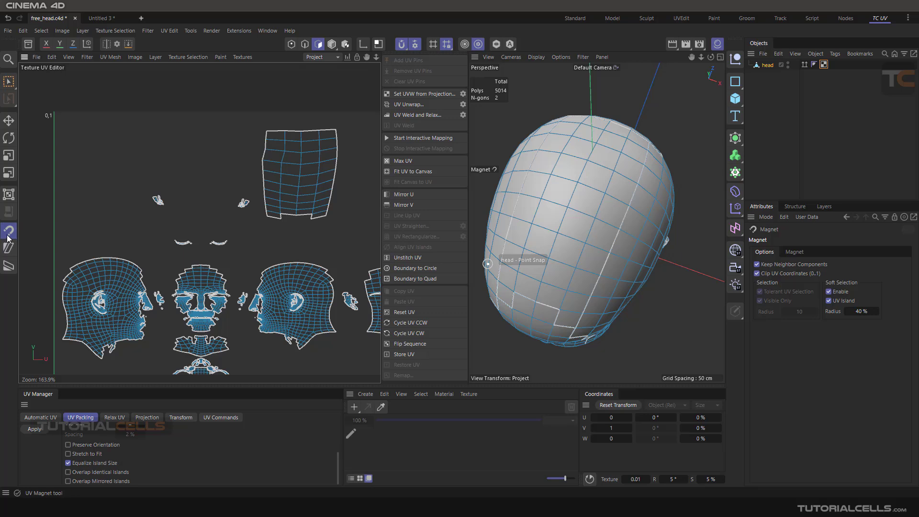
Move a single upper polygon of the crown island to about U 0.608, V 0.862 using a 17 % soft selection radius, and disable Soft Selection
{"action": "left_click", "coordinate": [8, 120]}
{"action": "left_click", "coordinate": [290, 159]}
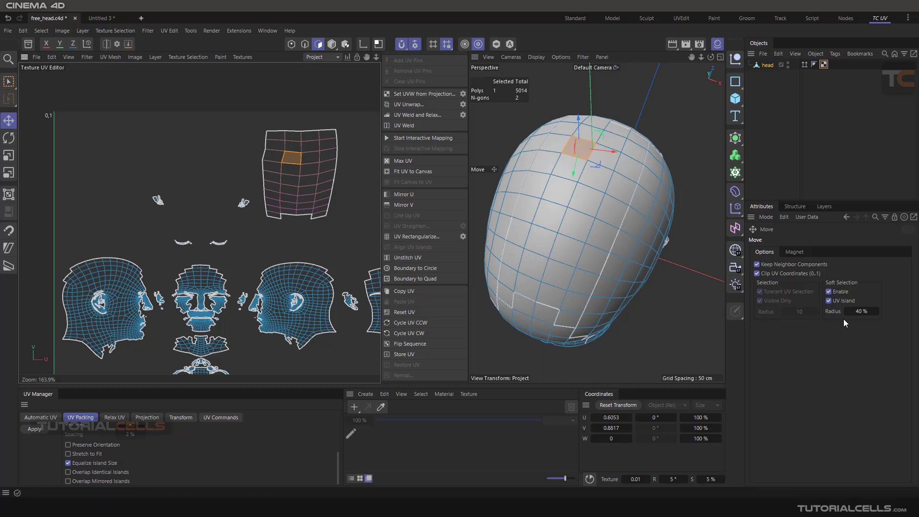
{"action": "left_click", "coordinate": [862, 311]}
{"action": "left_click_drag", "start_coordinate": [862, 311], "coordinate": [856, 311]}
{"action": "scroll", "coordinate": [333, 186], "scroll_direction": "up", "scroll_amount": 5}
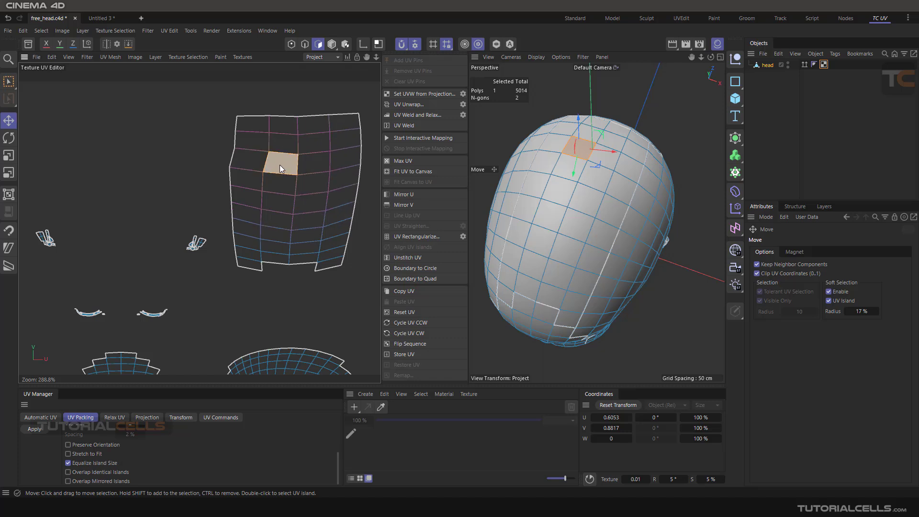
{"action": "left_click_drag", "start_coordinate": [279, 165], "coordinate": [294, 180]}
{"action": "left_click", "coordinate": [829, 291]}
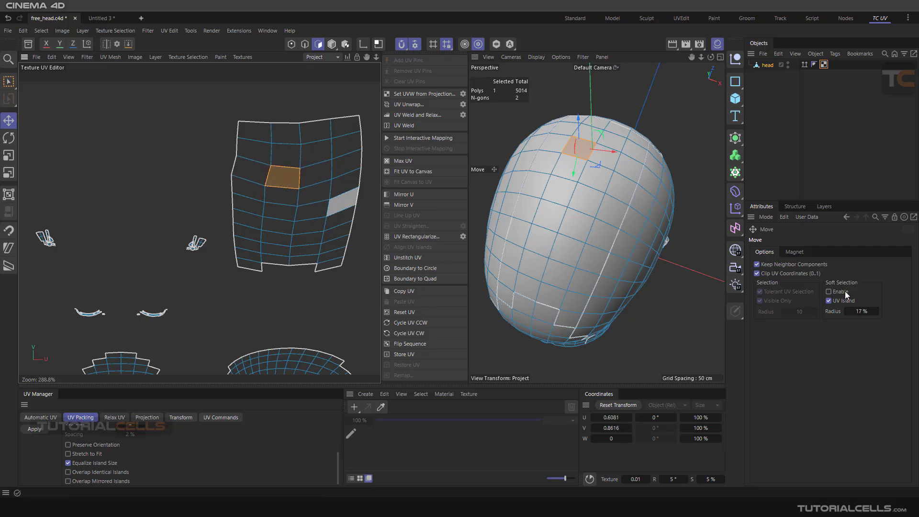